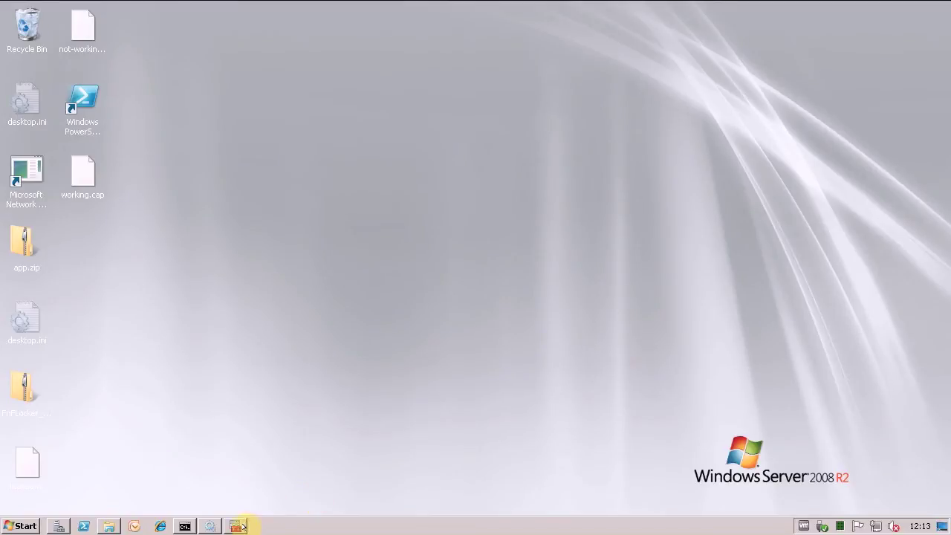
# Switch to the Enterprise Vault console and list the tasks of server ev1a.EV.Local
pyautogui.moveTo(235, 525)
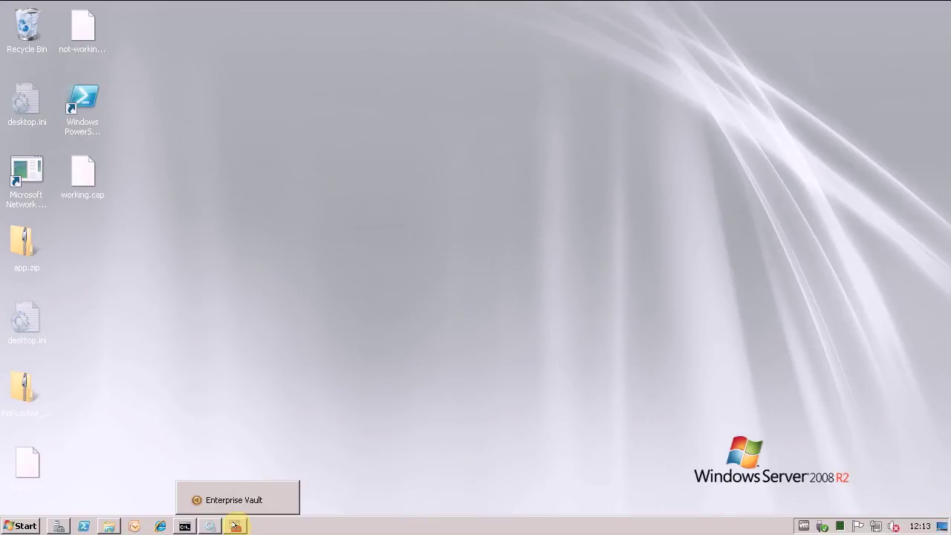
pyautogui.click(235, 525)
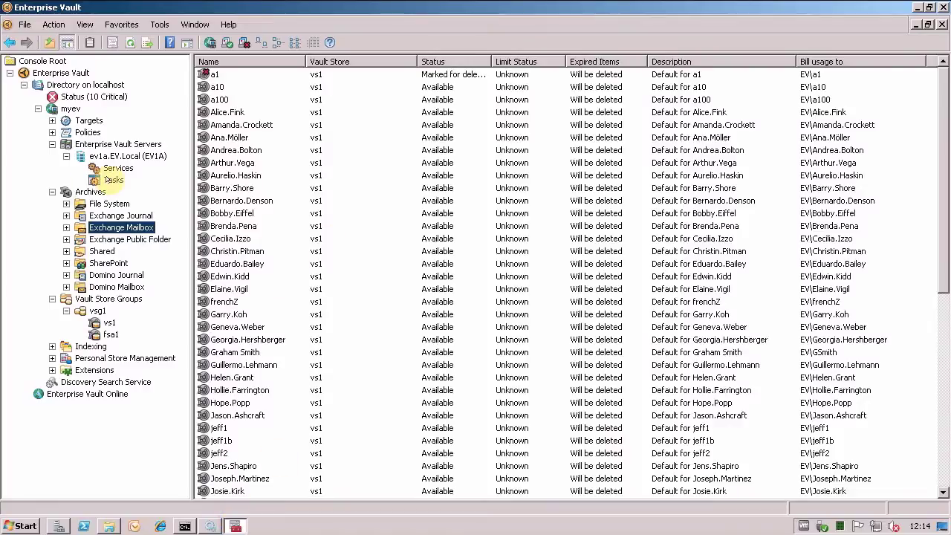
pyautogui.click(108, 180)
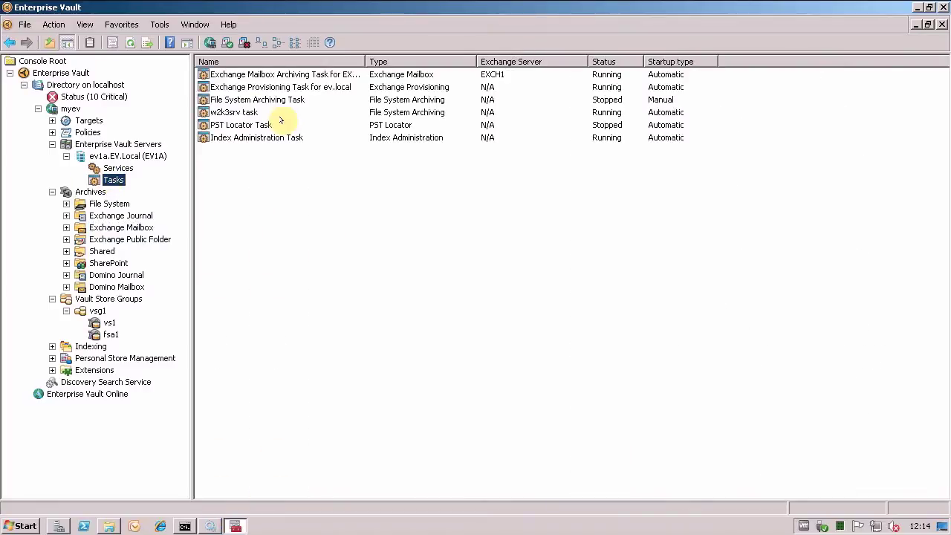
# Run the Exchange Mailbox Archiving Task for EXCH1 immediately in Archiving mode, archiving all items in all enabled mailboxes
pyautogui.click(254, 74)
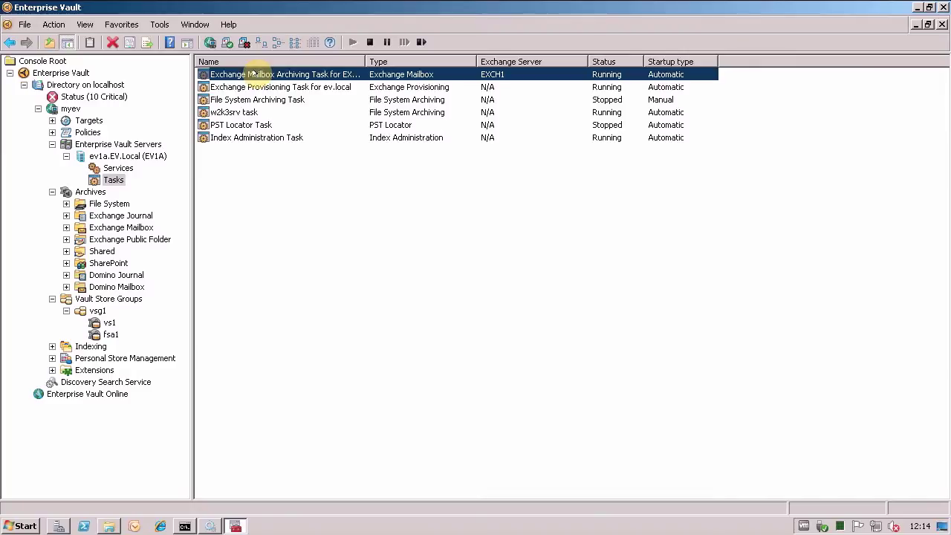
pyautogui.rightClick(253, 74)
pyautogui.click(296, 143)
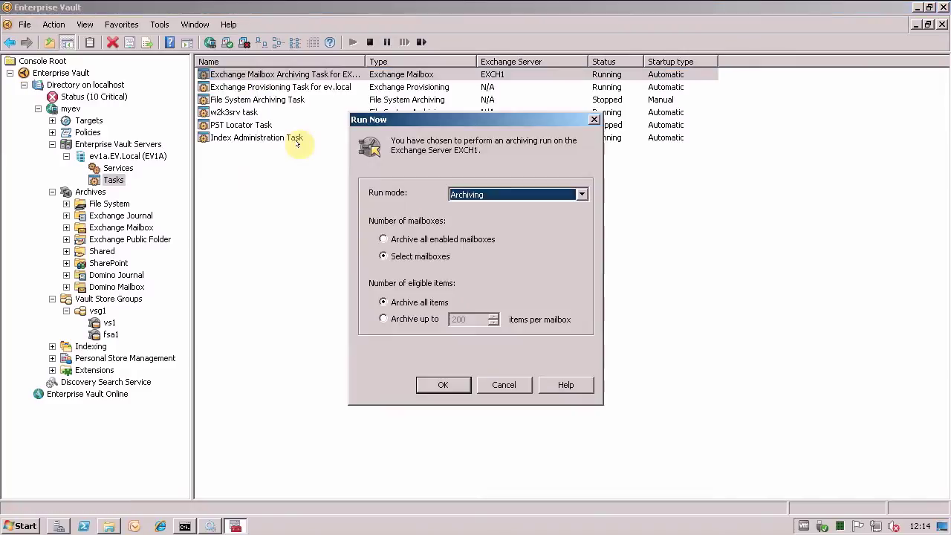
pyautogui.click(419, 238)
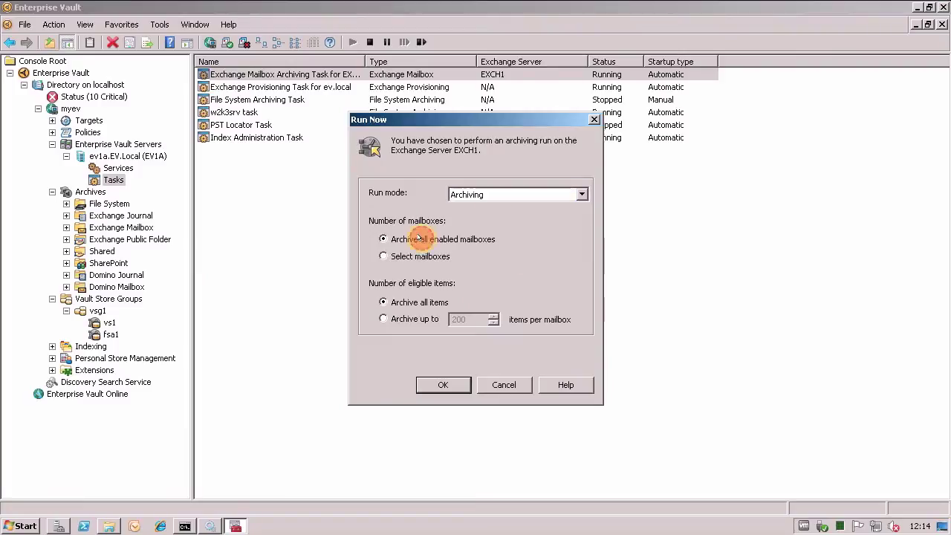
pyautogui.click(444, 384)
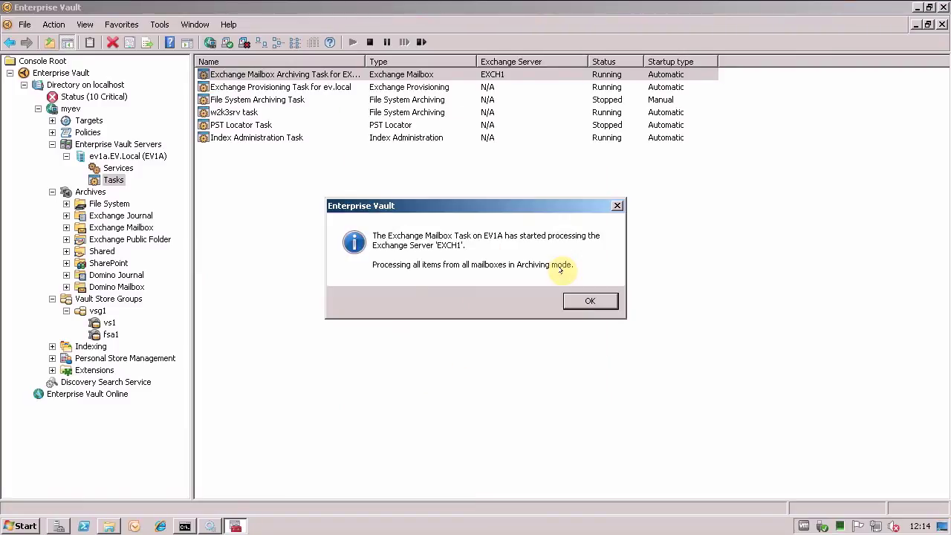
pyautogui.click(579, 294)
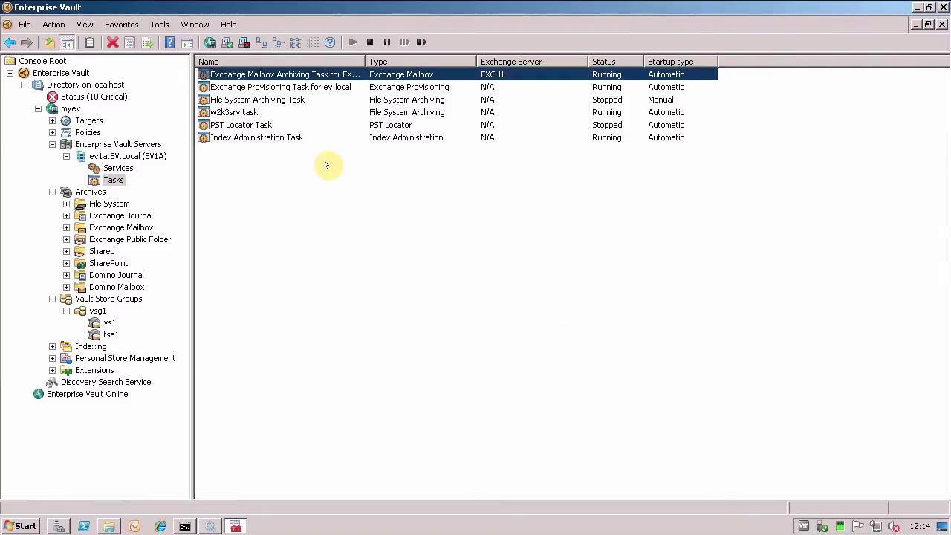
# Open the list of archiving reports from the reporting properties of the Exchange Mailbox Archiving Task for EXCH1
pyautogui.rightClick(247, 72)
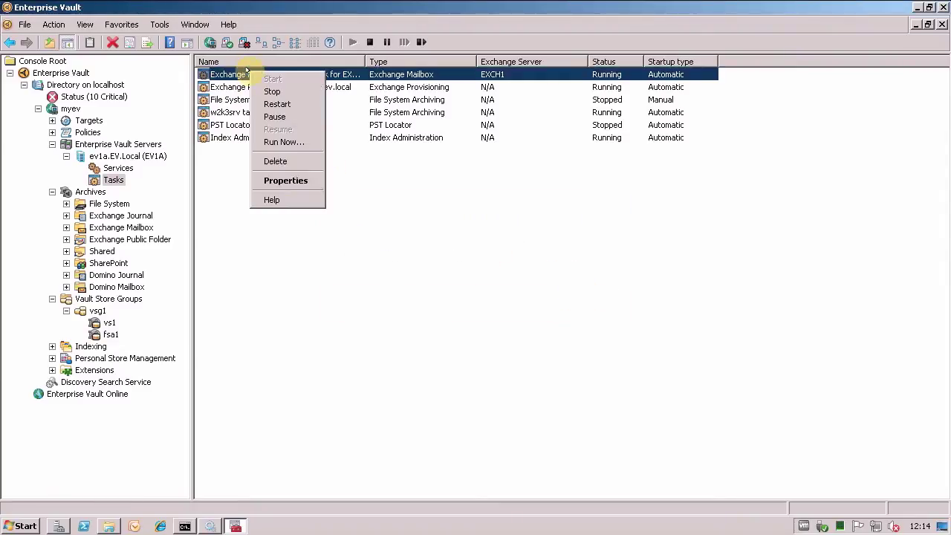
pyautogui.click(281, 179)
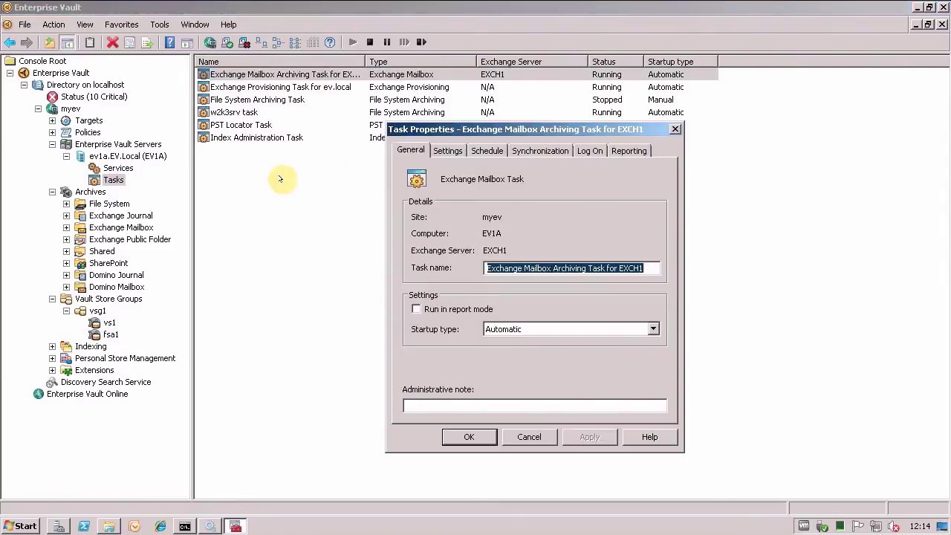
pyautogui.click(627, 149)
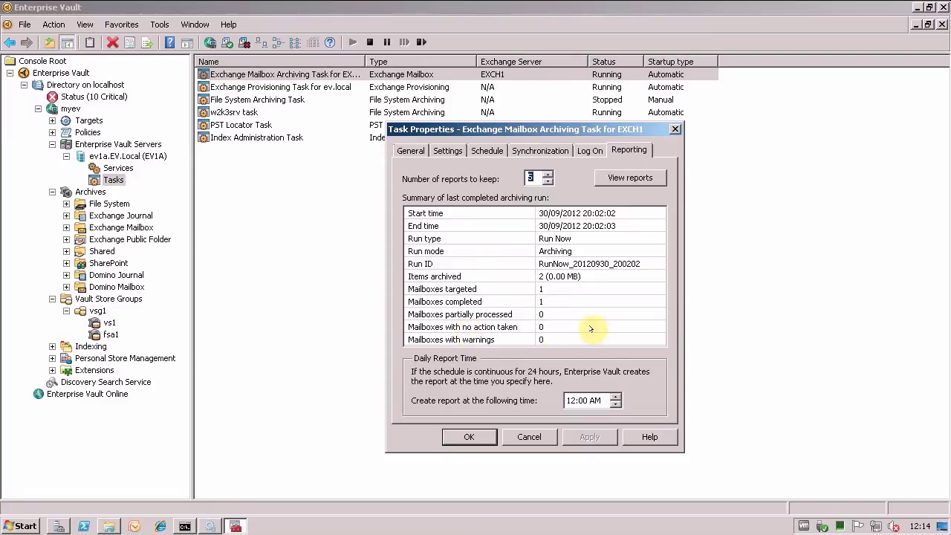
pyautogui.click(619, 176)
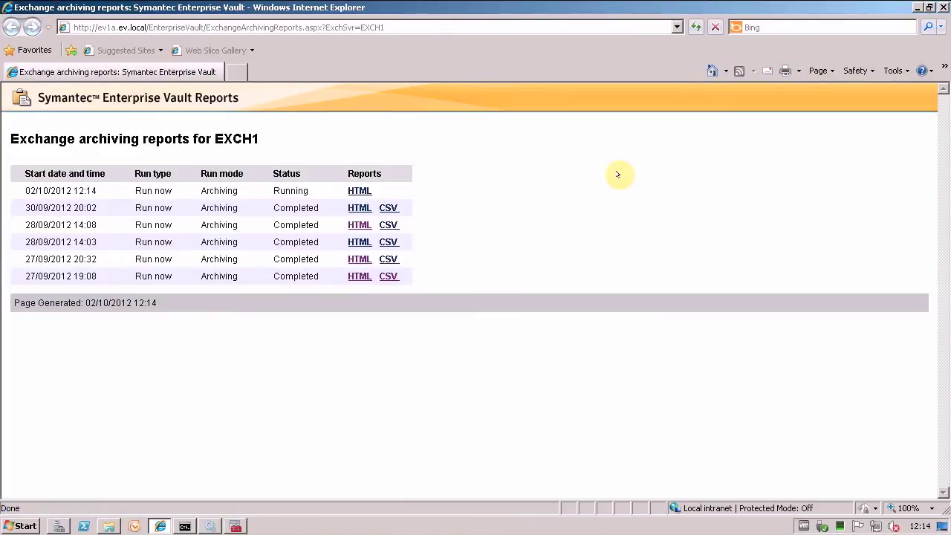
# Examine the reports page's web address and the status of the 02/10/2012 12:14 run
pyautogui.click(261, 27)
pyautogui.click(266, 27)
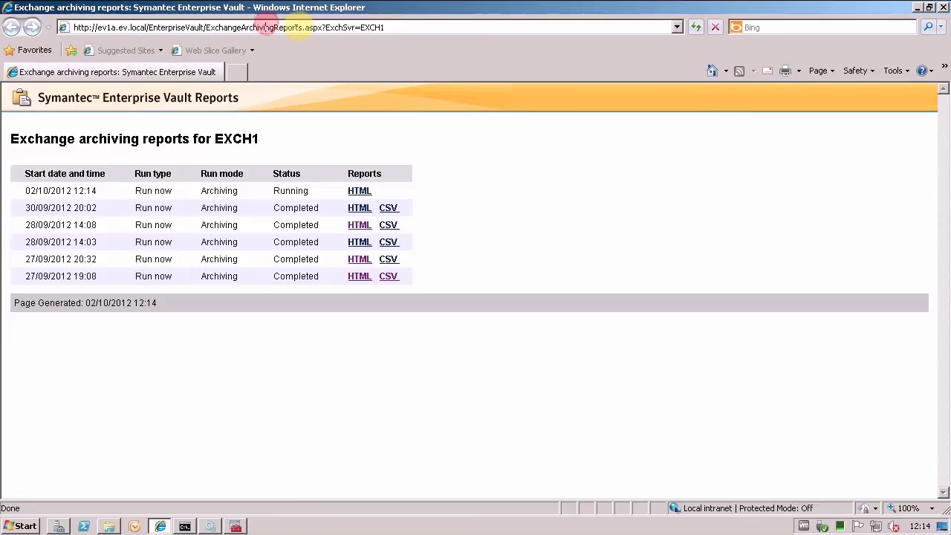
pyautogui.moveTo(322, 26); pyautogui.dragTo(63, 27)
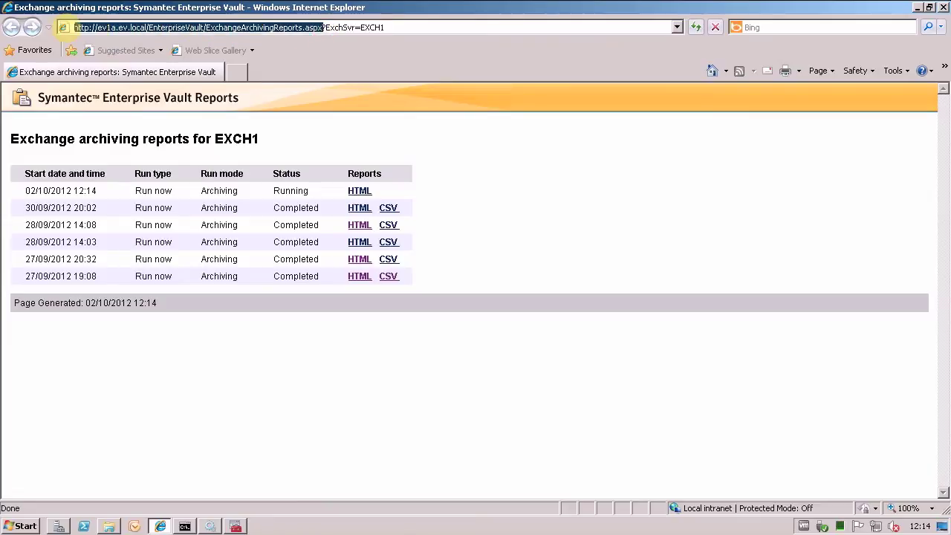
pyautogui.click(790, 210)
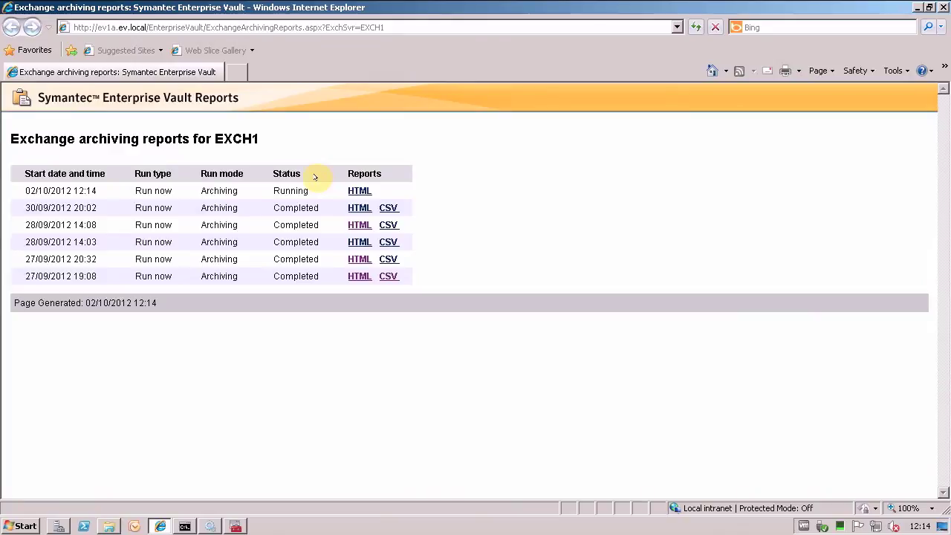
pyautogui.moveTo(309, 191); pyautogui.dragTo(249, 187)
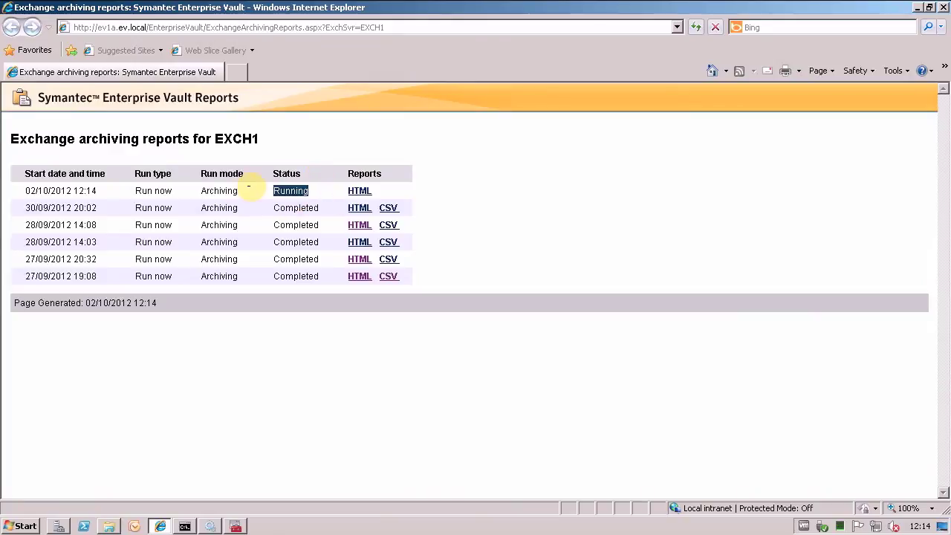
# View the HTML progress report of the 02/10/2012 12:14 run, refresh it, and close it
pyautogui.click(359, 190)
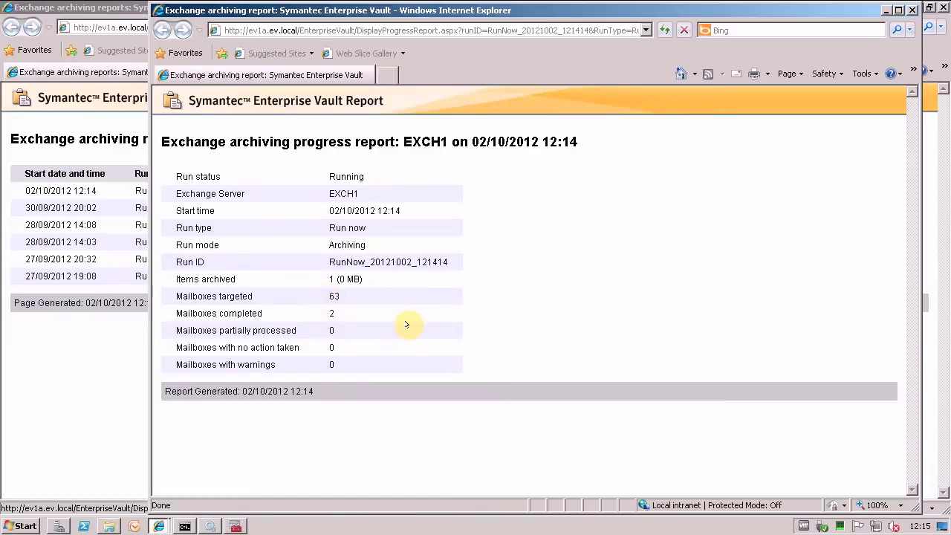
pyautogui.click(662, 29)
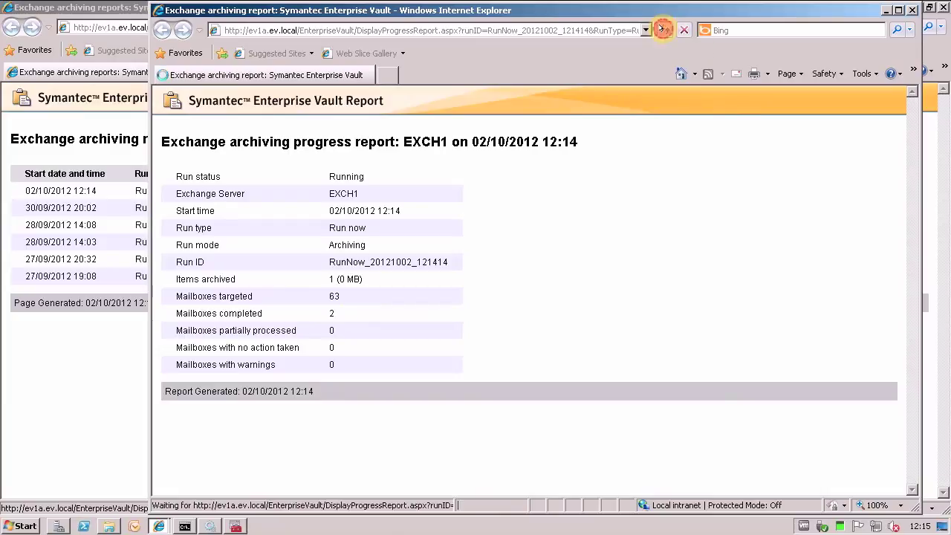
pyautogui.click(662, 28)
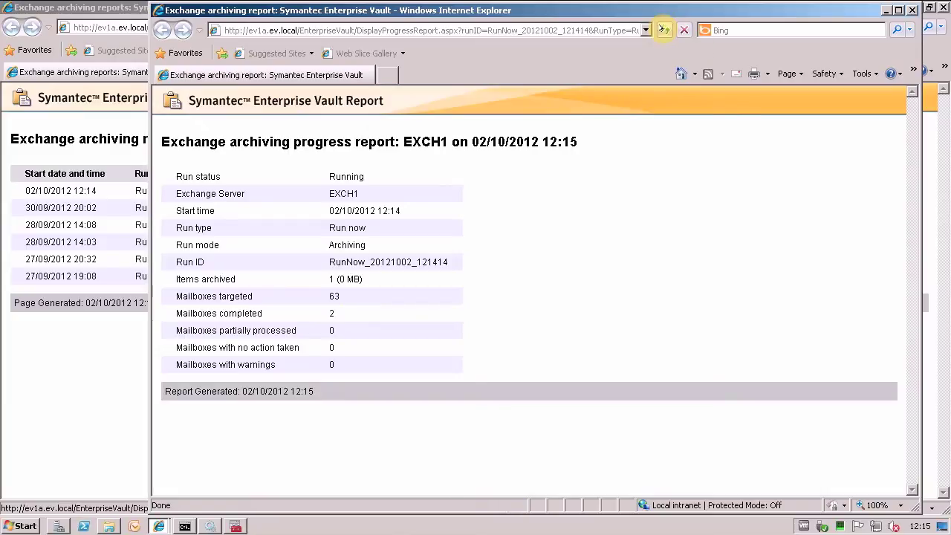
pyautogui.click(912, 9)
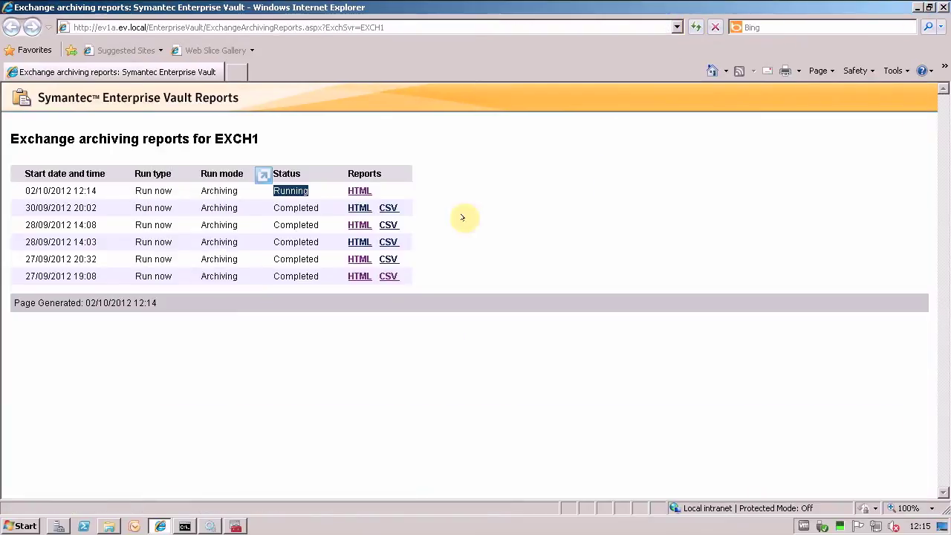
# Open the HTML report of the 28/09/2012 14:03 archiving run and examine its date and run type
pyautogui.click(359, 242)
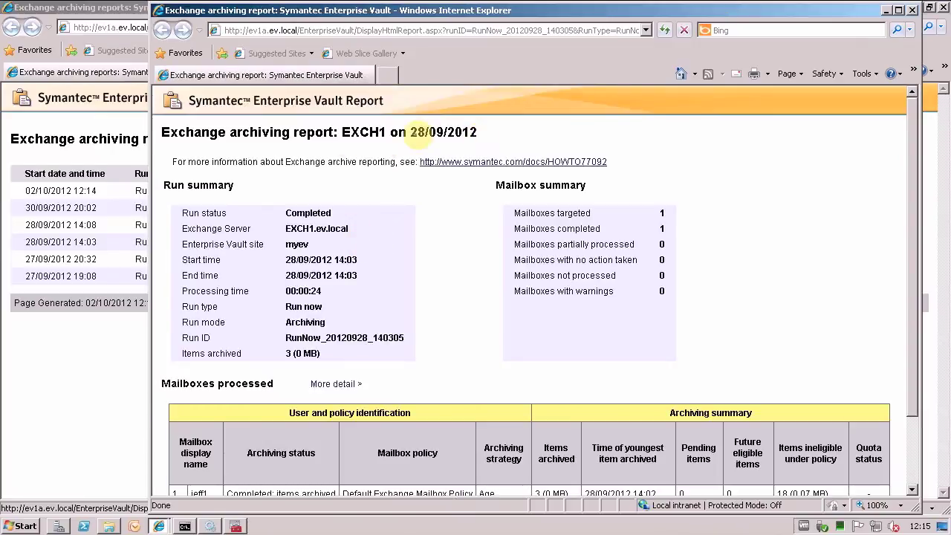
pyautogui.doubleClick(417, 132)
pyautogui.click(348, 306)
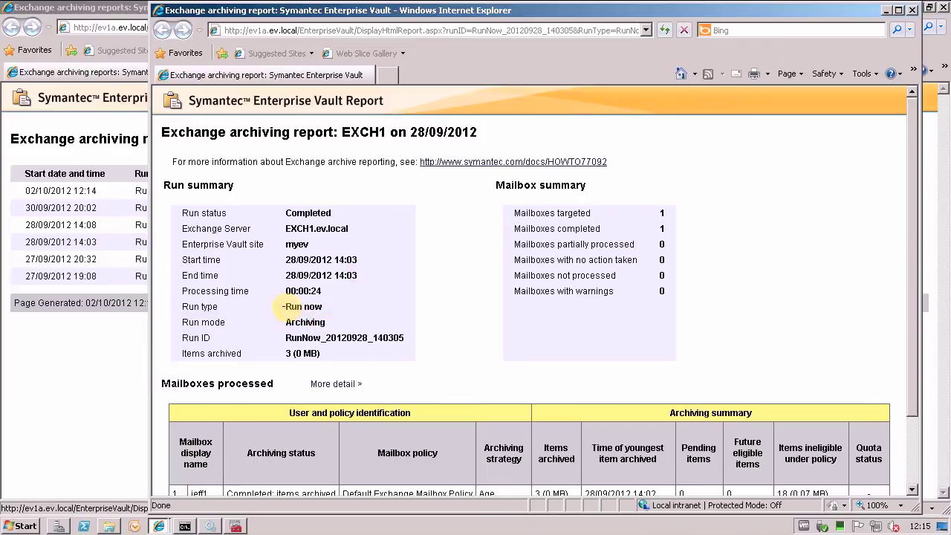
pyautogui.moveTo(286, 306); pyautogui.dragTo(323, 305)
pyautogui.click(289, 308)
# Review the report's mailbox summary and read the descriptions of the archiving summary columns for the processed mailbox
pyautogui.scroll(-1, 282, 301)
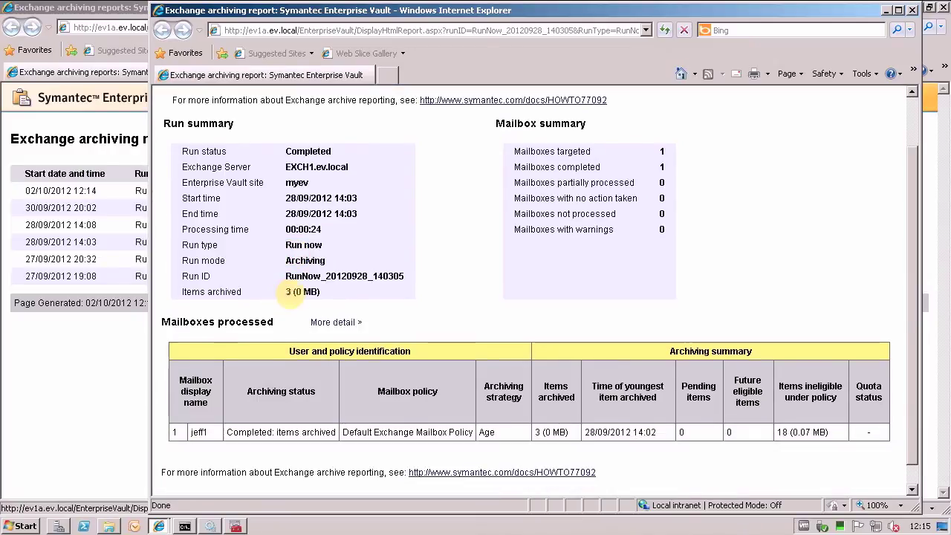
pyautogui.moveTo(614, 148); pyautogui.dragTo(492, 163)
pyautogui.click(492, 163)
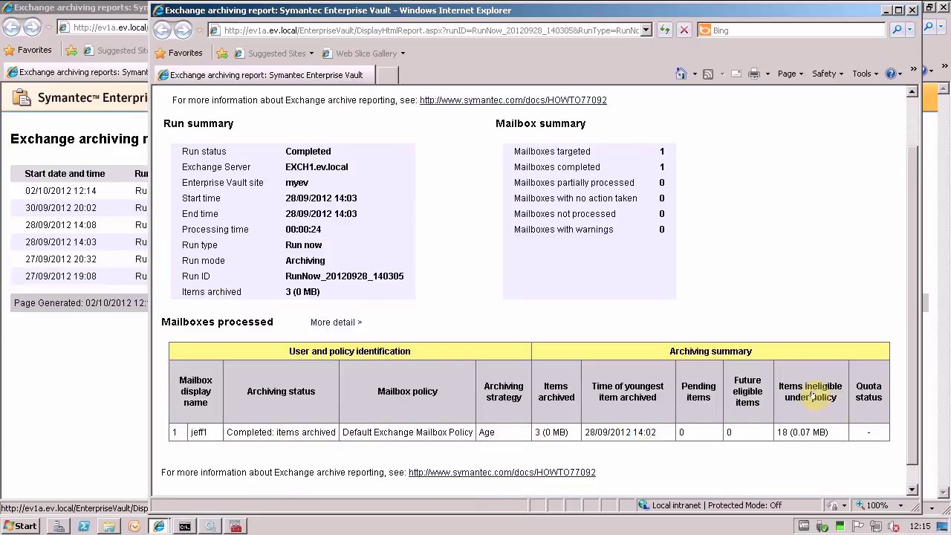
pyautogui.moveTo(809, 396)
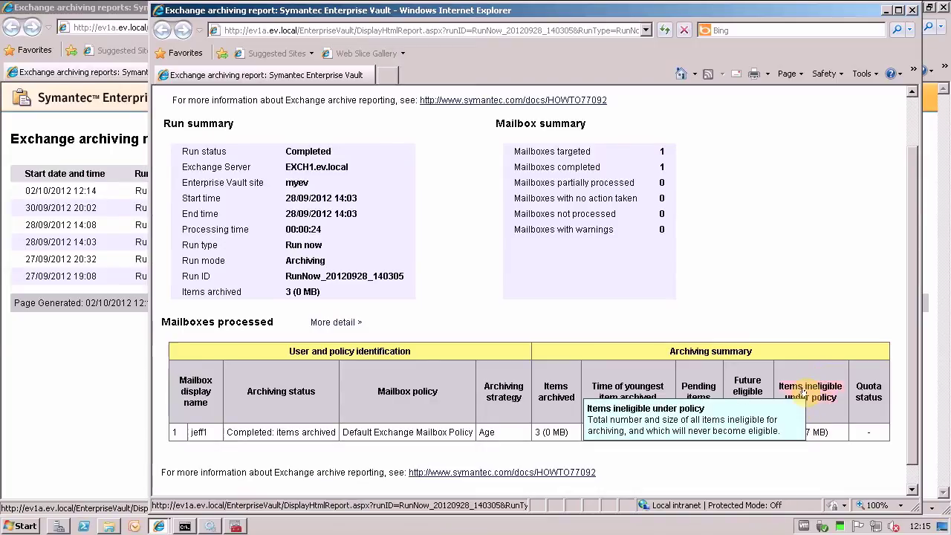
pyautogui.moveTo(750, 389)
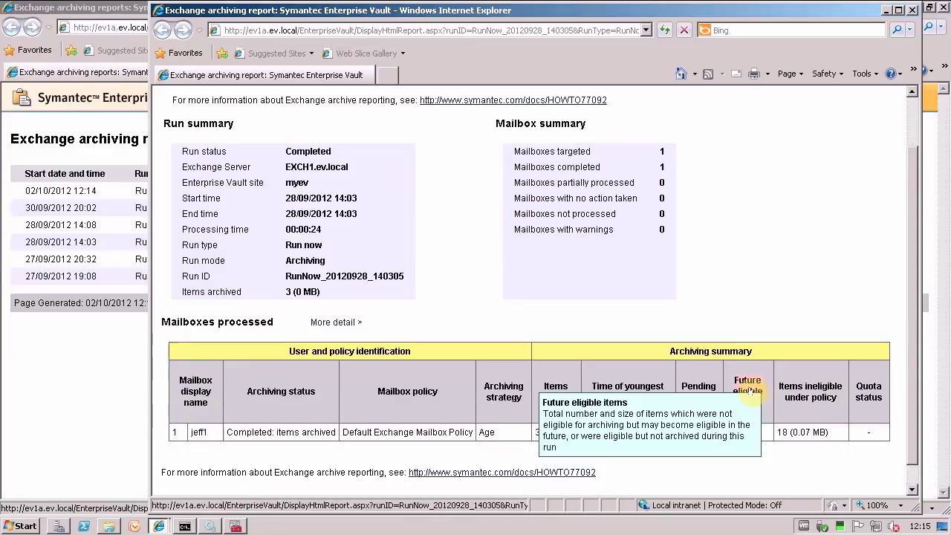
pyautogui.moveTo(699, 384)
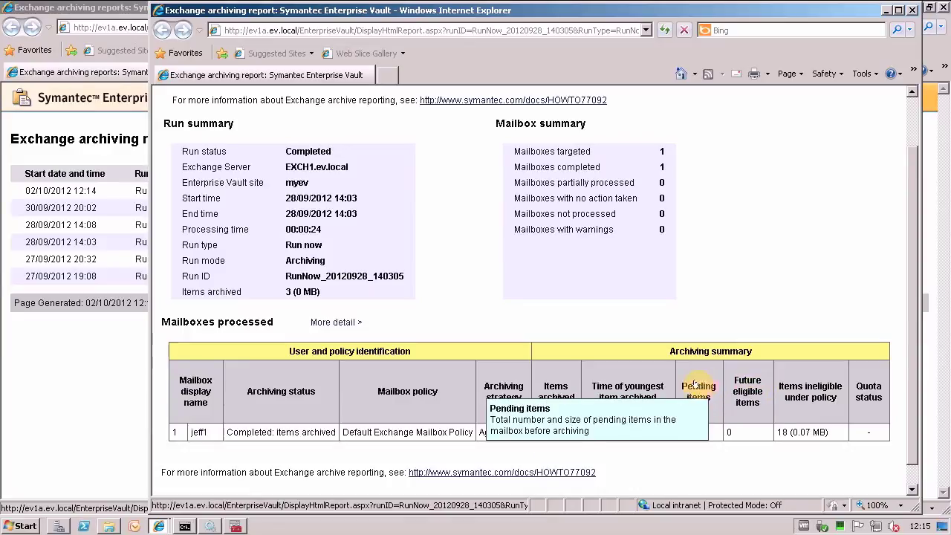
pyautogui.moveTo(625, 386)
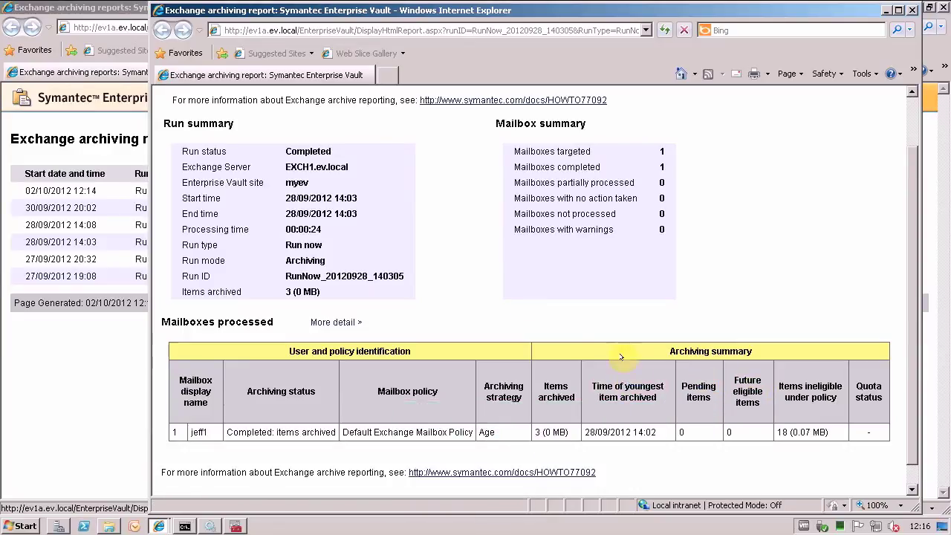
# Show more detail for the processed mailboxes and examine the columns from mailbox sizes through archive task timings
pyautogui.click(332, 321)
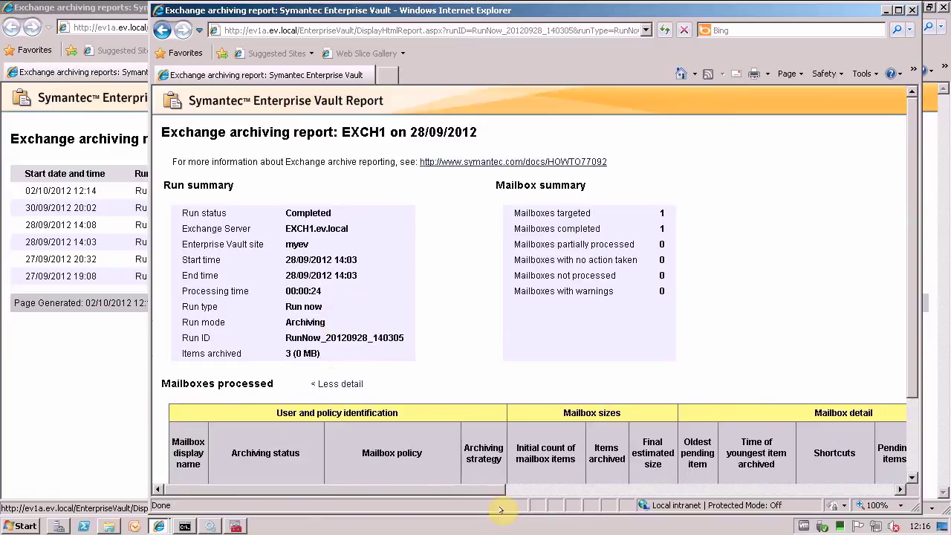
pyautogui.moveTo(475, 490); pyautogui.dragTo(667, 482)
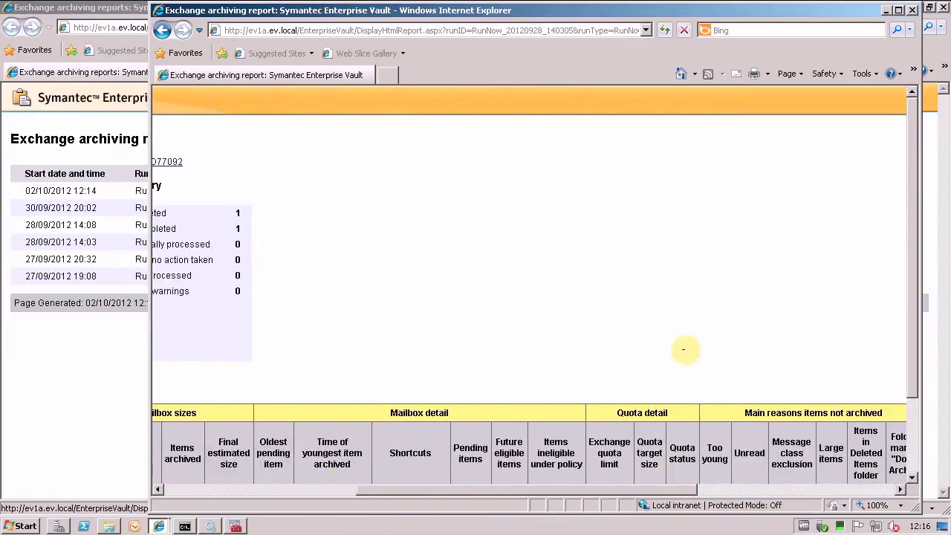
pyautogui.scroll(-2, 683, 346)
pyautogui.moveTo(502, 359)
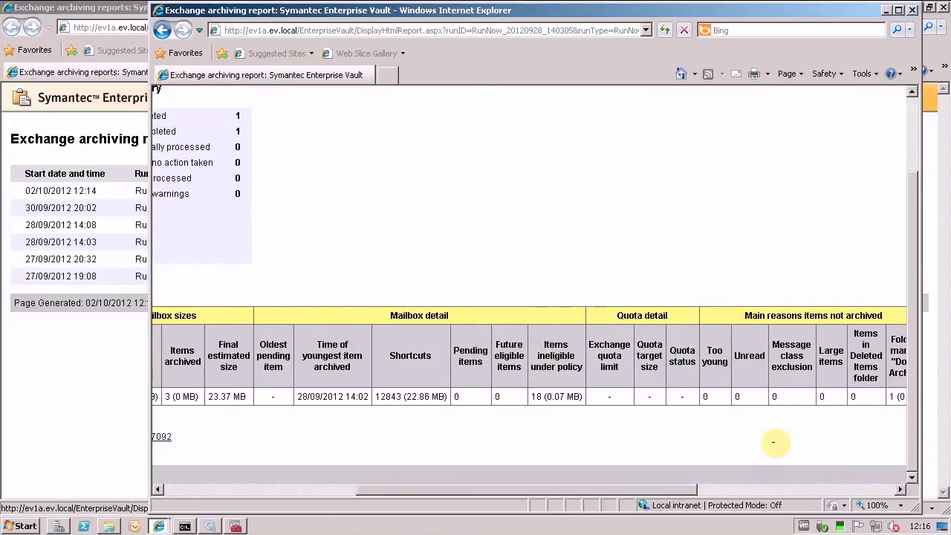
pyautogui.moveTo(658, 487); pyautogui.dragTo(728, 486)
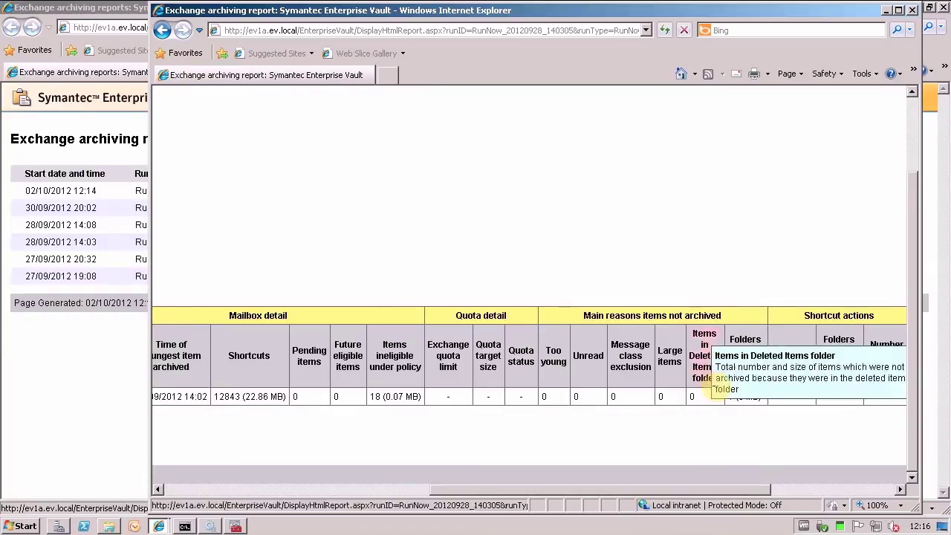
pyautogui.moveTo(735, 349)
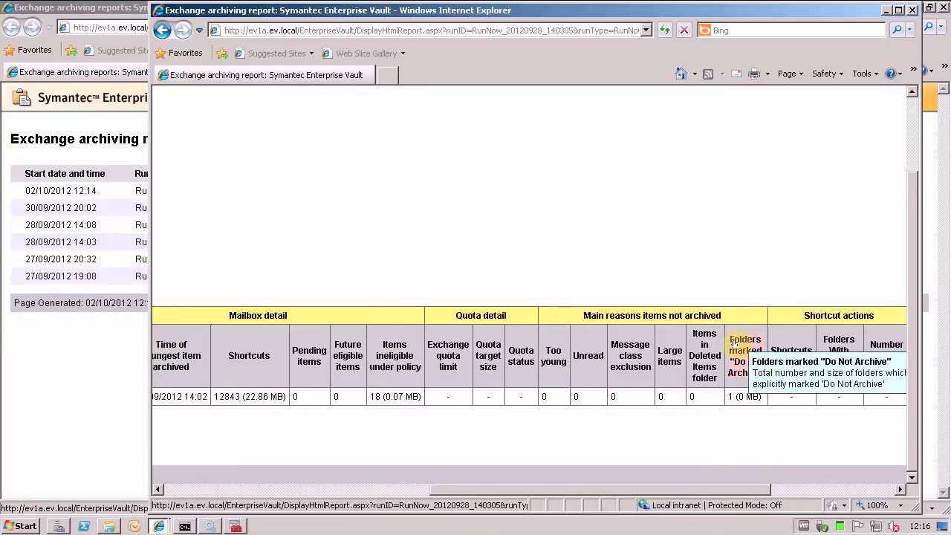
pyautogui.moveTo(715, 486); pyautogui.dragTo(796, 486)
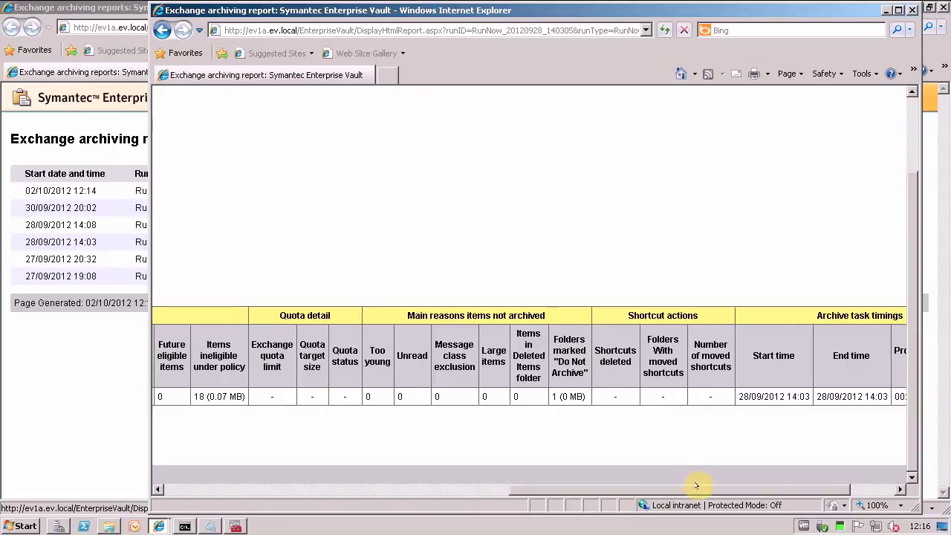
pyautogui.moveTo(697, 488); pyautogui.dragTo(768, 486)
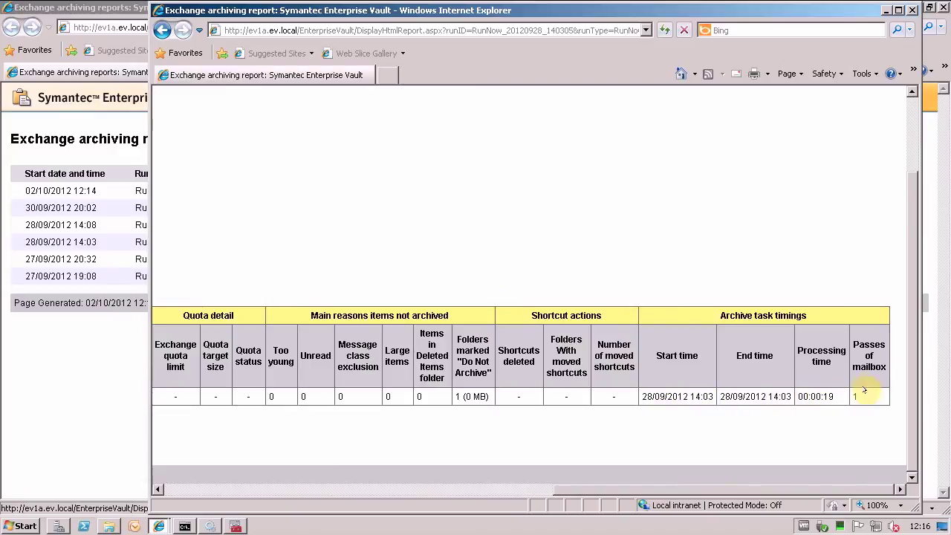
# Close the 28/09/2012 14:03 report, then open the 02/10/2012 12:14 run's progress report and check its number of completed mailboxes
pyautogui.moveTo(638, 488); pyautogui.dragTo(220, 483)
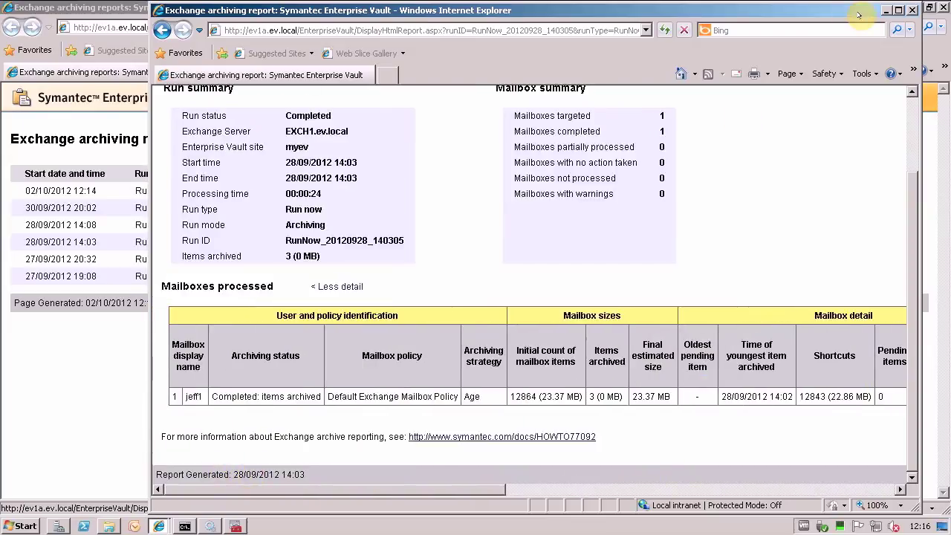
pyautogui.click(912, 10)
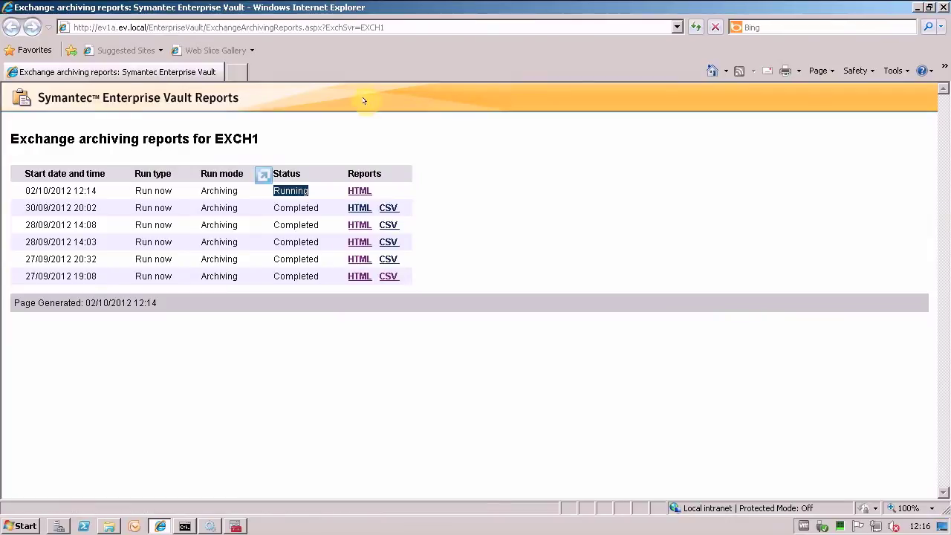
pyautogui.click(357, 191)
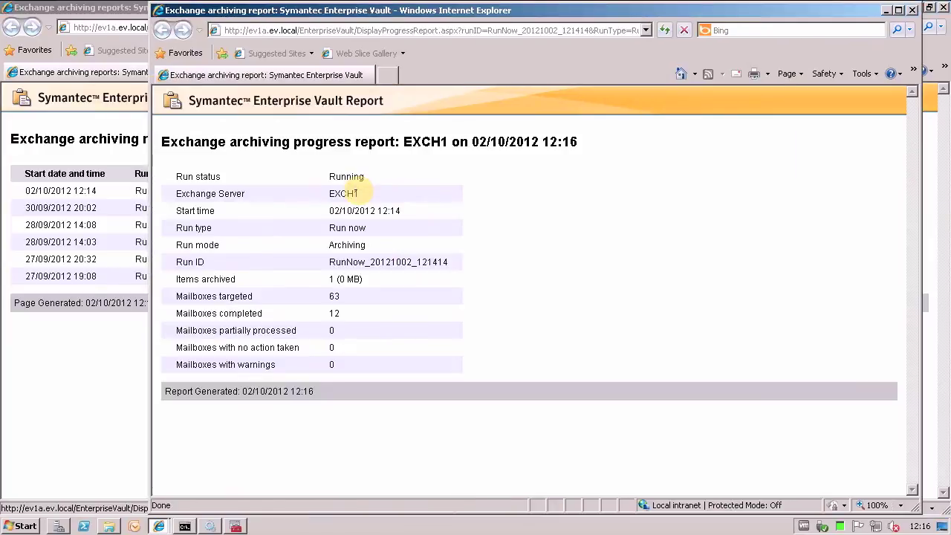
pyautogui.doubleClick(334, 313)
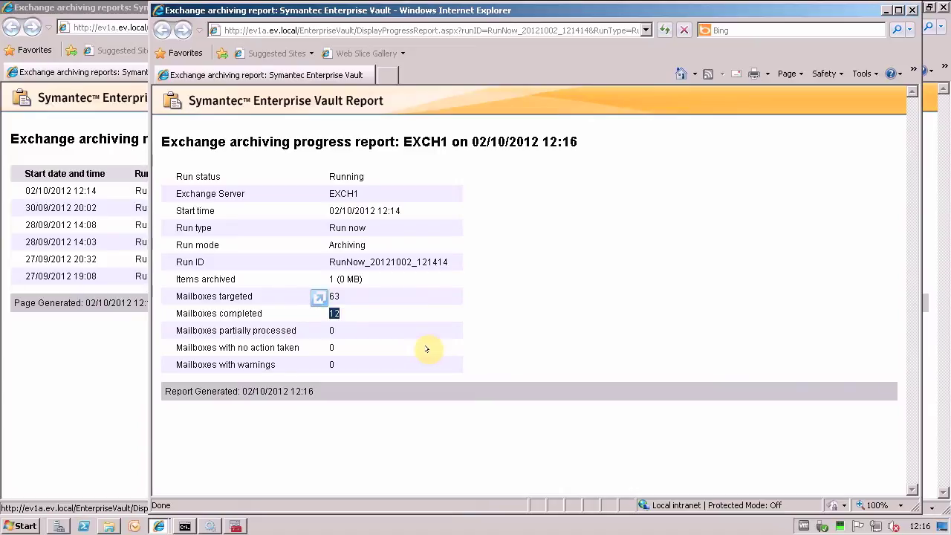
pyautogui.click(428, 349)
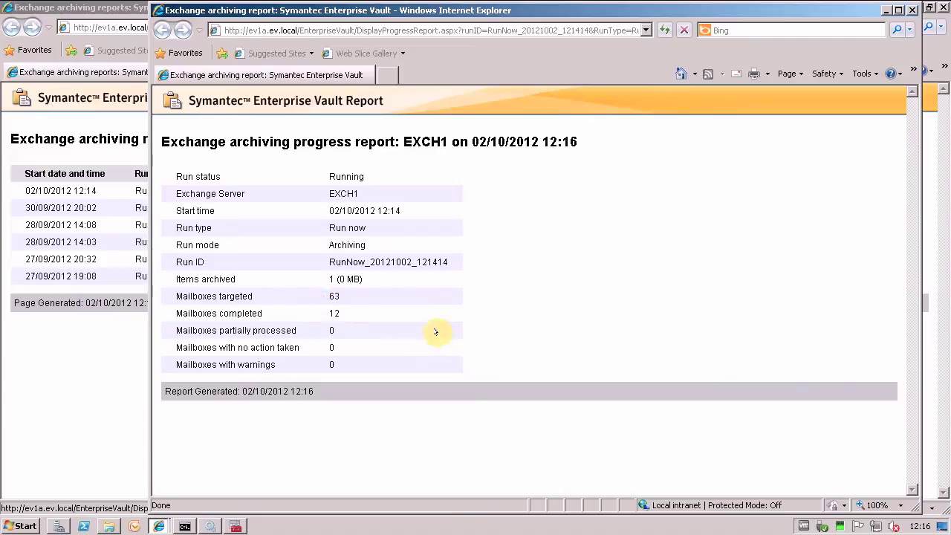
# Switch to Server Manager and refresh the Symantec Enterprise Vault event log
pyautogui.click(57, 526)
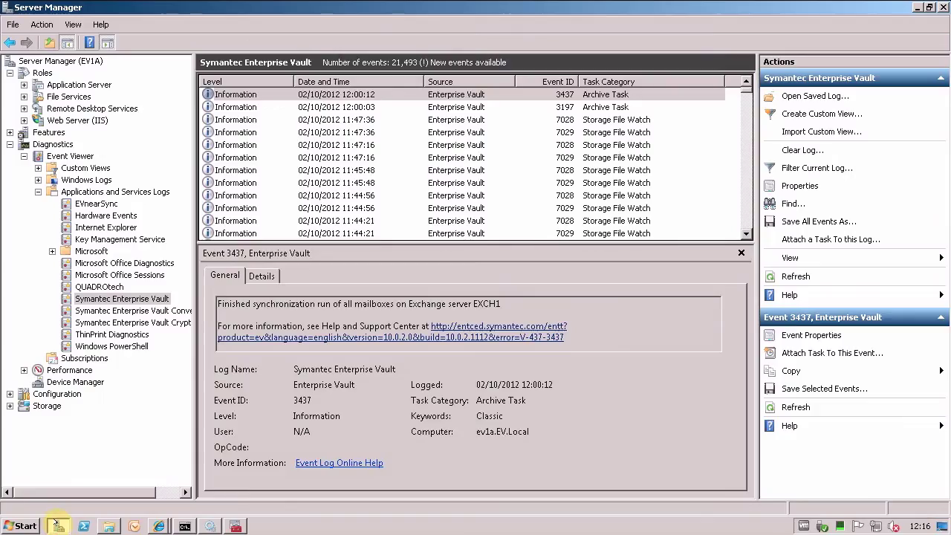
pyautogui.rightClick(108, 298)
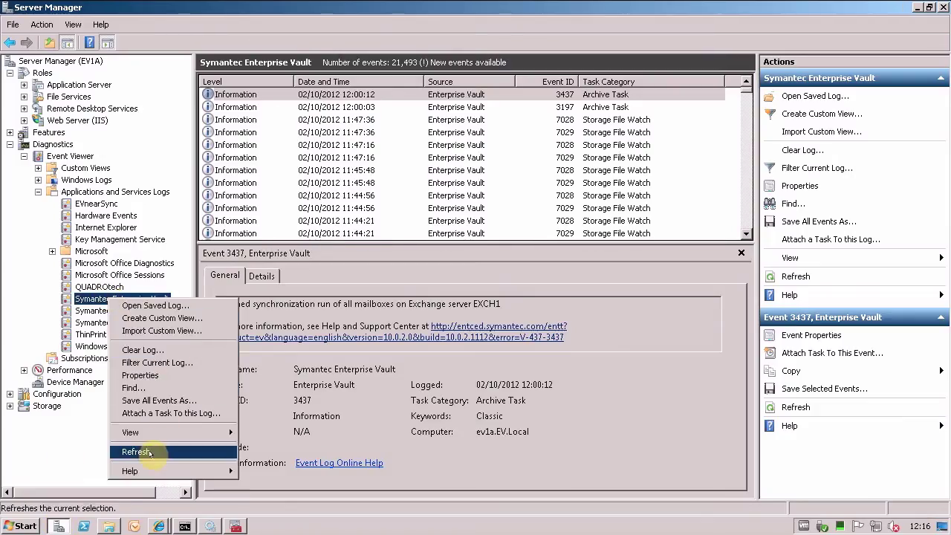
pyautogui.click(150, 451)
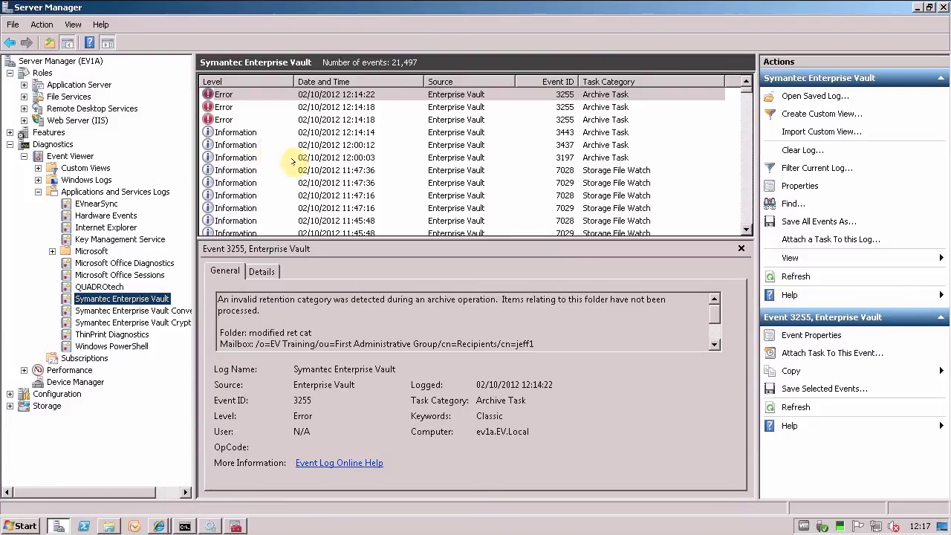
# Open Archive Task event 3443 from 02/10/2012 12:14:14 and read its full description, including run mode, run ID and mailboxes targeted
pyautogui.click(232, 132)
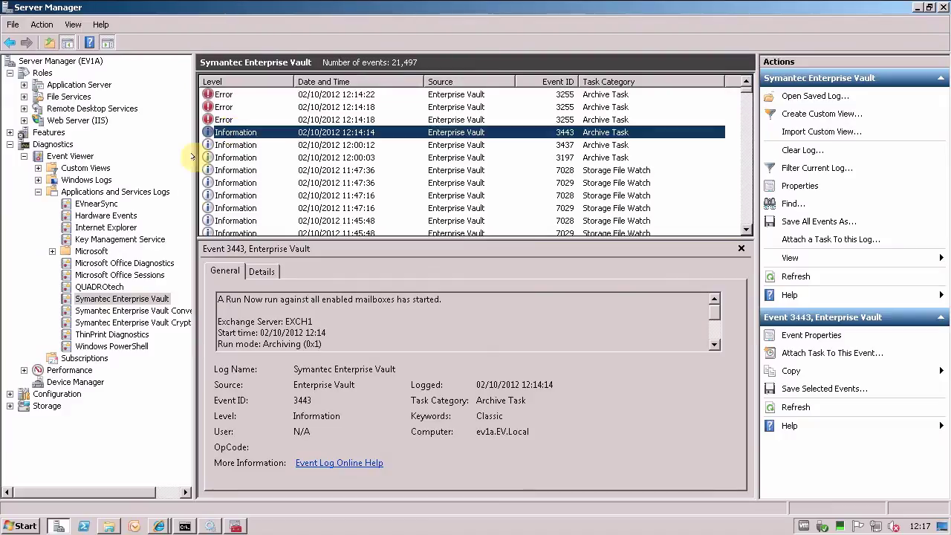
pyautogui.click(221, 301)
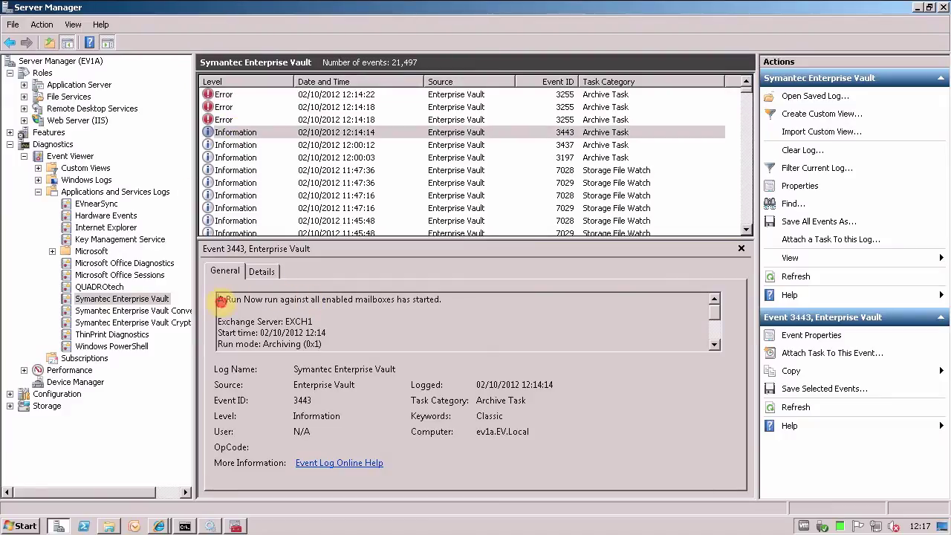
pyautogui.moveTo(221, 301); pyautogui.dragTo(269, 321)
pyautogui.click(287, 327)
pyautogui.scroll(-1, 293, 311)
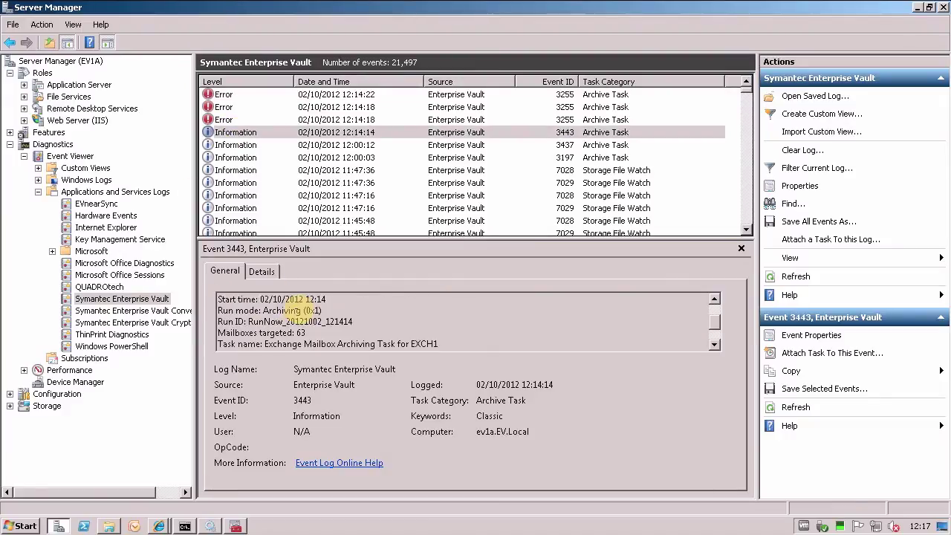
pyautogui.scroll(-1, 294, 311)
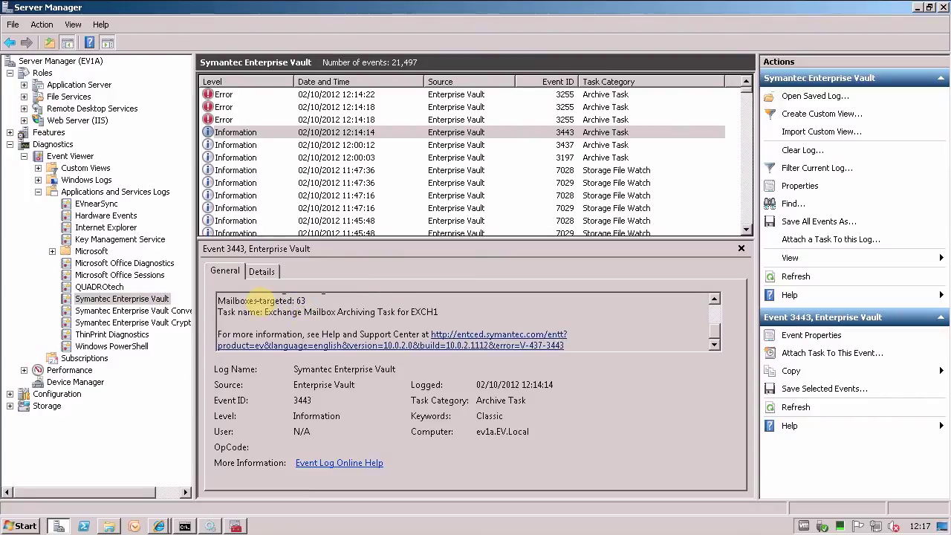
pyautogui.scroll(2, 351, 309)
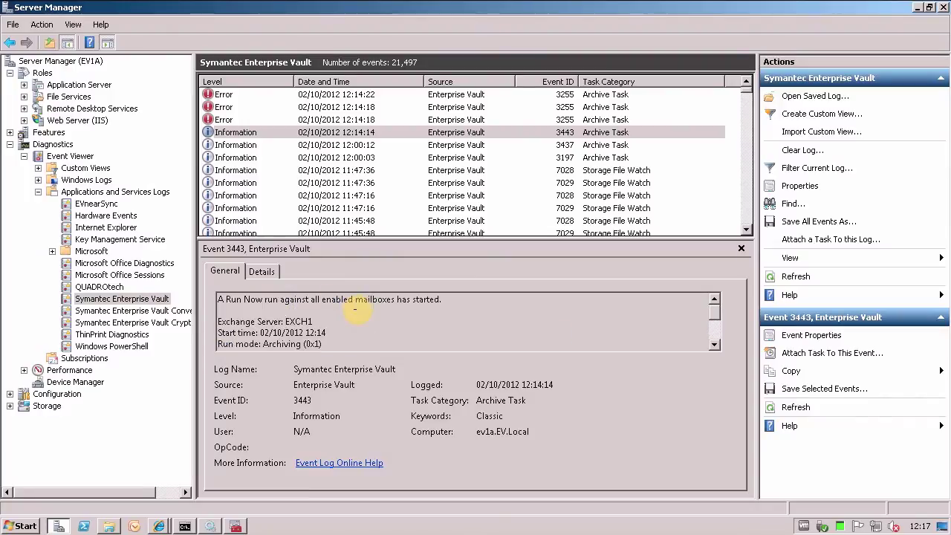
pyautogui.scroll(-2, 354, 310)
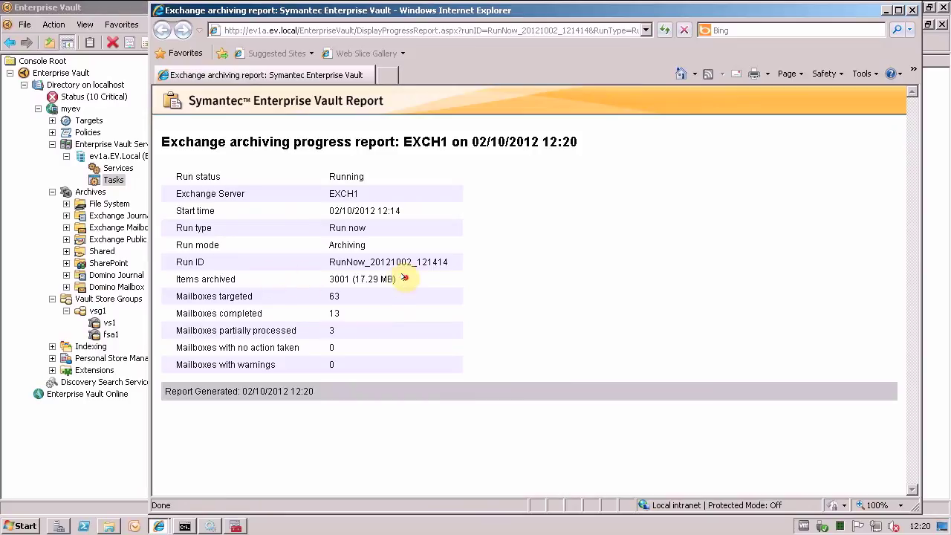
# Check the items archived and the mailboxes partially processed in the 02/10/2012 12:14 run's progress report
pyautogui.moveTo(409, 278); pyautogui.dragTo(336, 280)
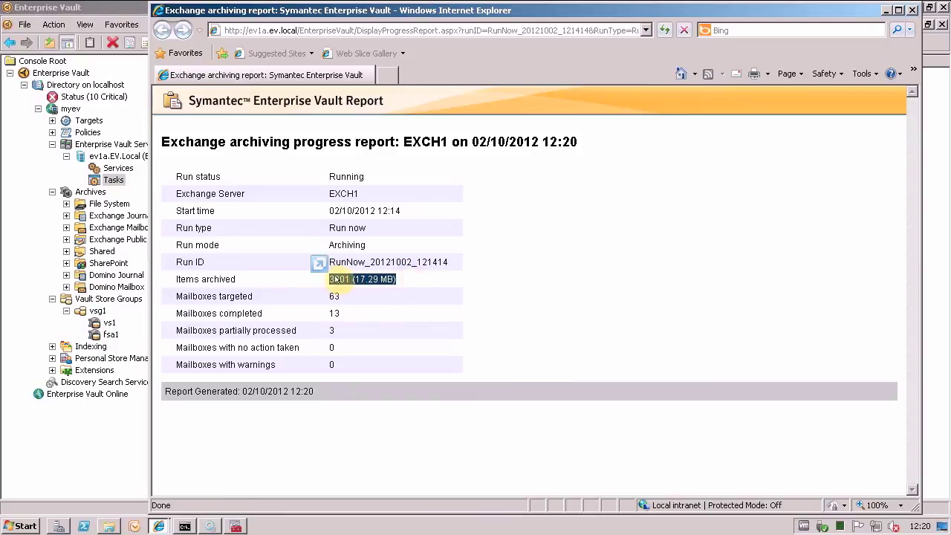
pyautogui.click(354, 330)
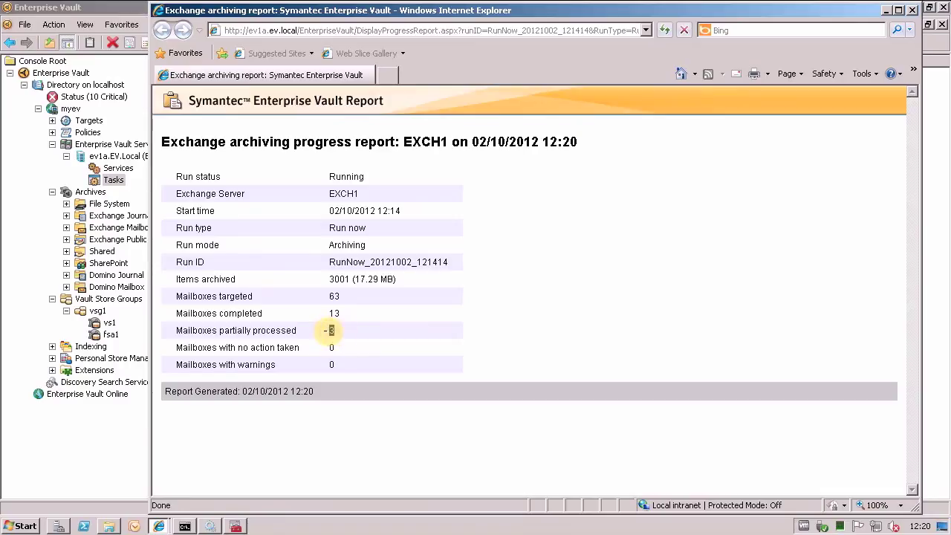
pyautogui.doubleClick(332, 331)
pyautogui.click(359, 330)
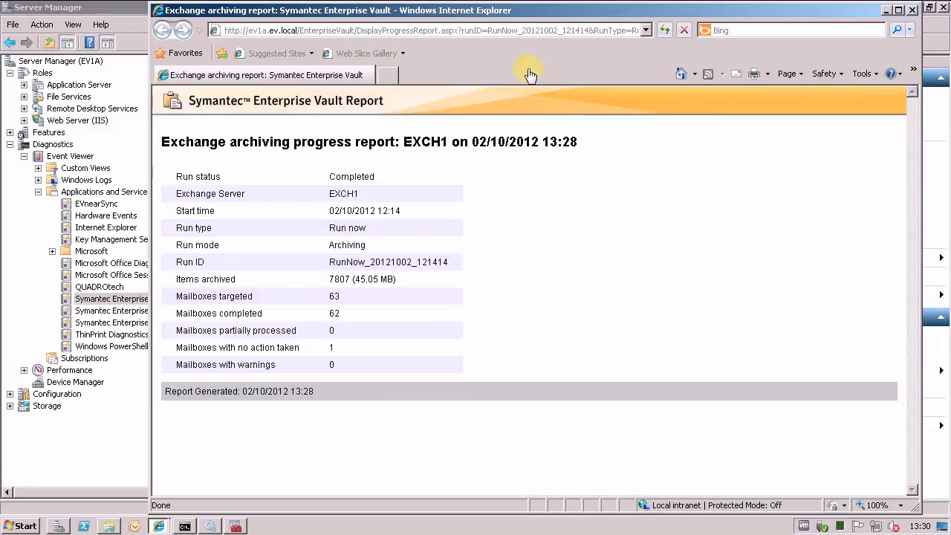
# Refresh the progress report and the EXCH1 archiving reports list, and check the status of the 02/10/2012 12:14 run
pyautogui.click(664, 30)
pyautogui.click(159, 526)
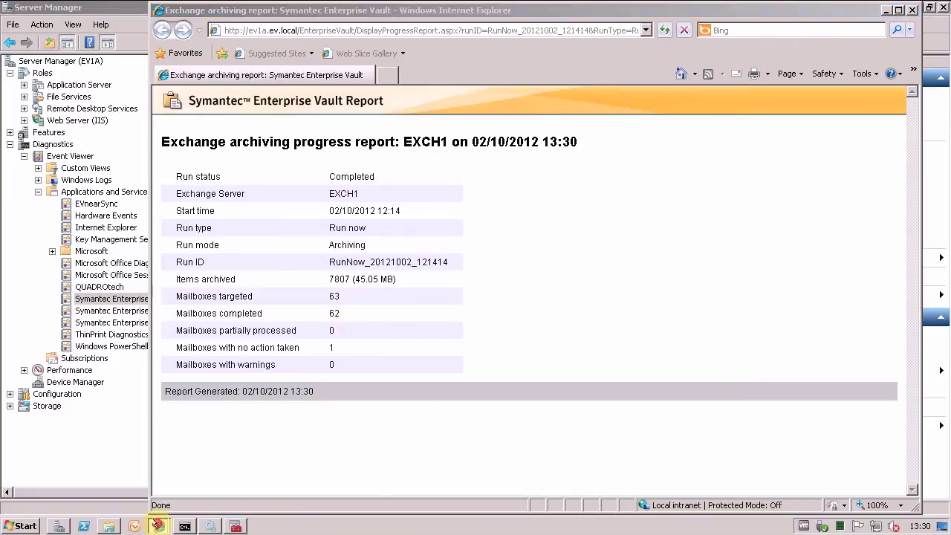
pyautogui.click(156, 480)
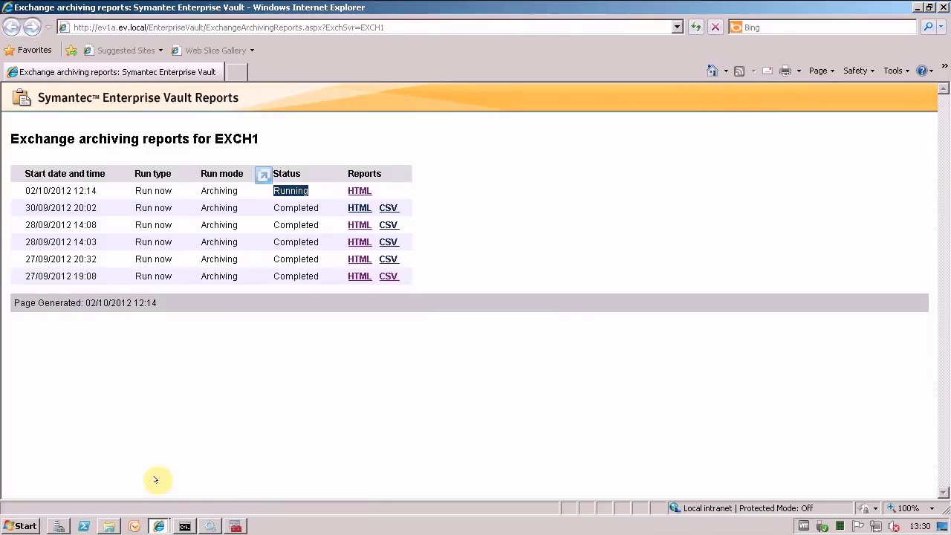
pyautogui.click(694, 28)
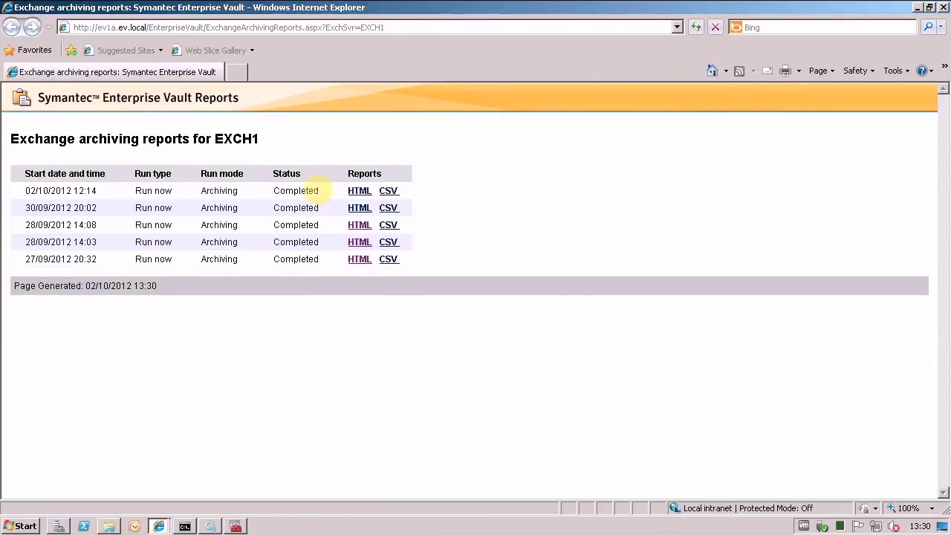
pyautogui.doubleClick(283, 190)
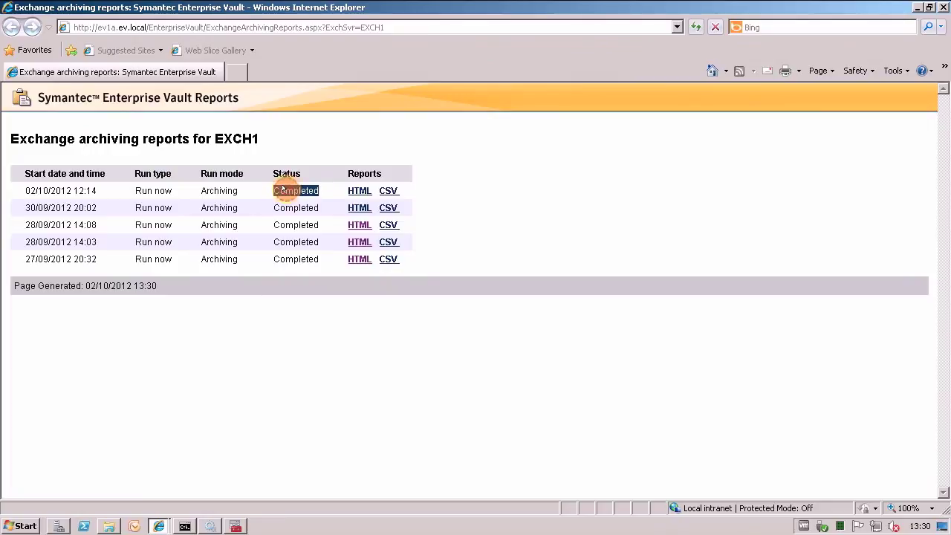
# Open the HTML report of the 02/10/2012 12:14 run and review the run summary and the whole list of processed mailboxes
pyautogui.click(358, 191)
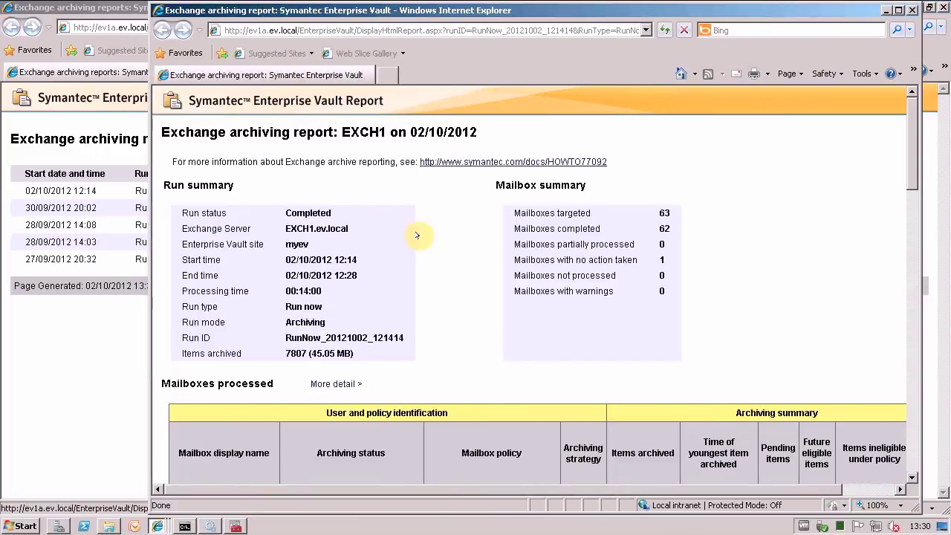
pyautogui.scroll(-1, 419, 249)
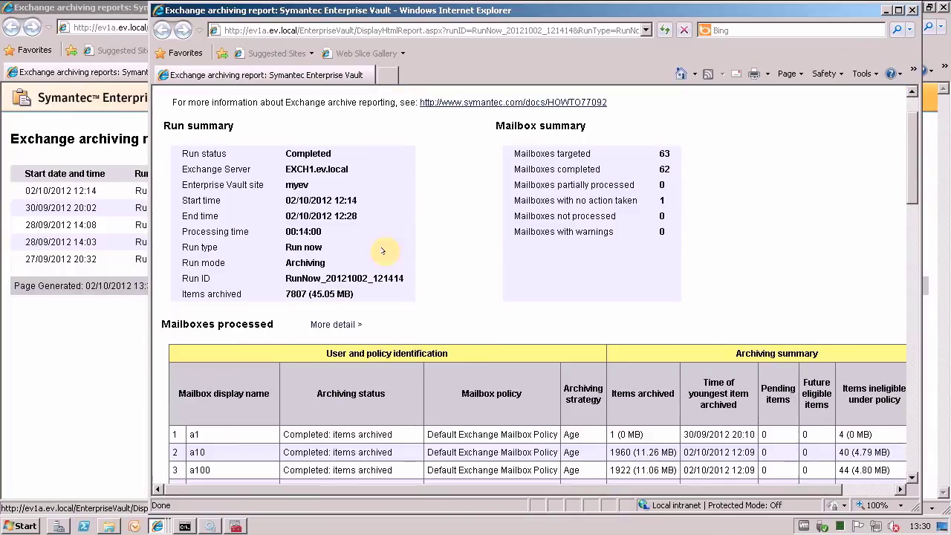
pyautogui.scroll(-1, 437, 307)
pyautogui.scroll(-3, 436, 307)
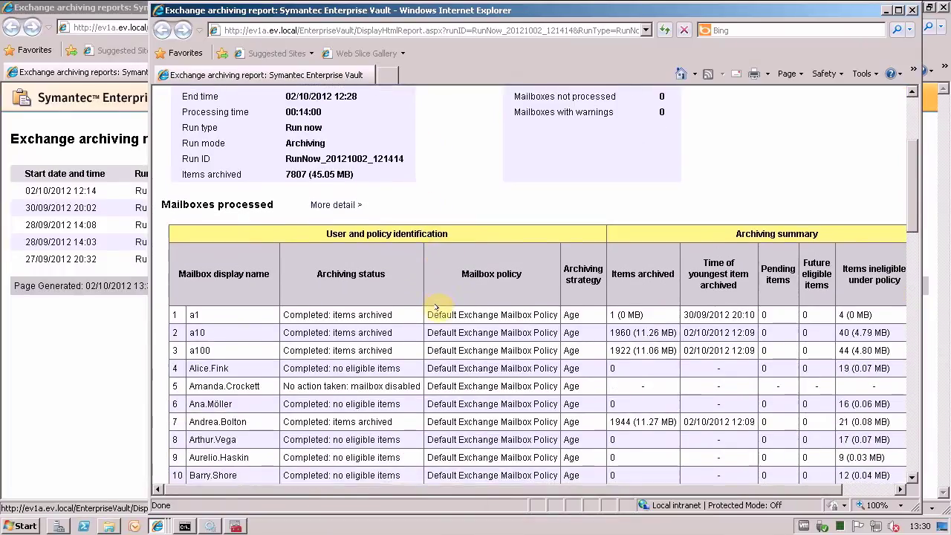
pyautogui.scroll(-4, 436, 307)
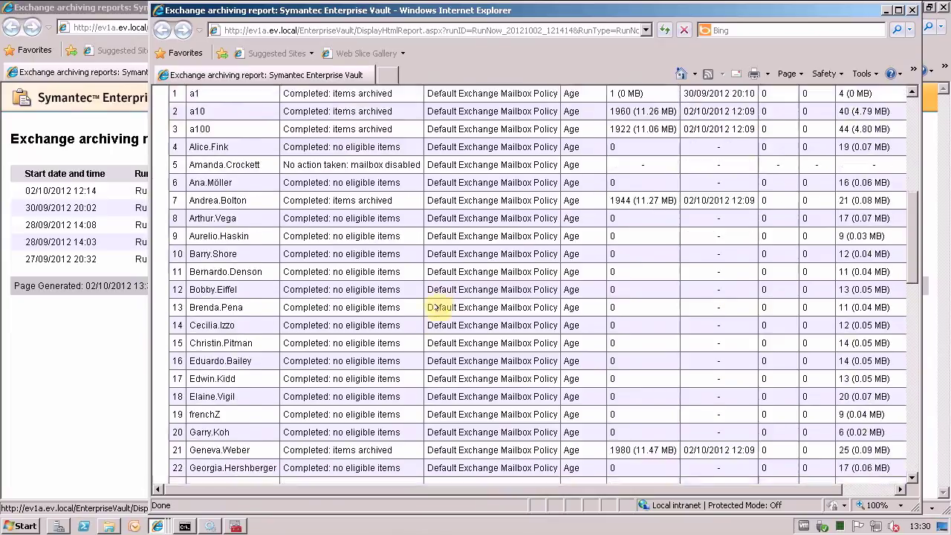
pyautogui.scroll(-4, 436, 307)
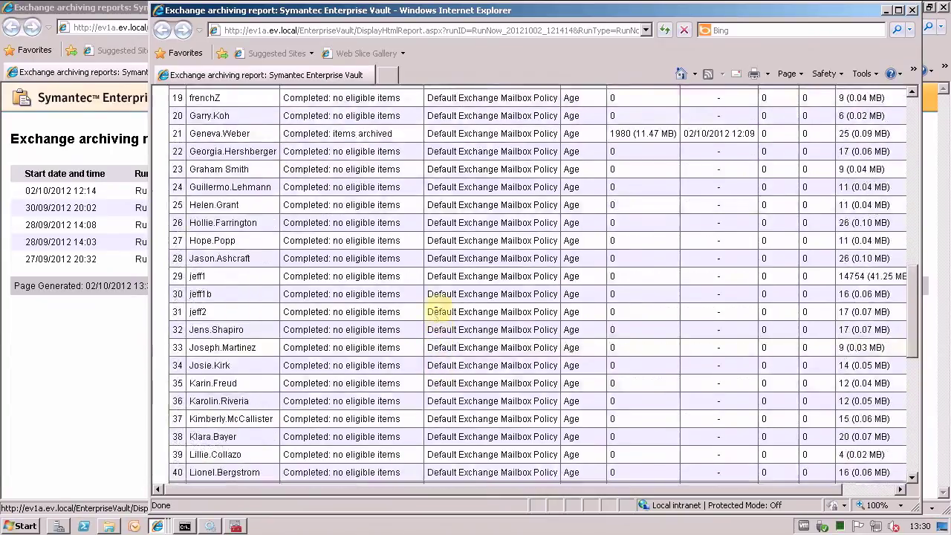
pyautogui.scroll(-2, 436, 307)
pyautogui.scroll(-5, 436, 307)
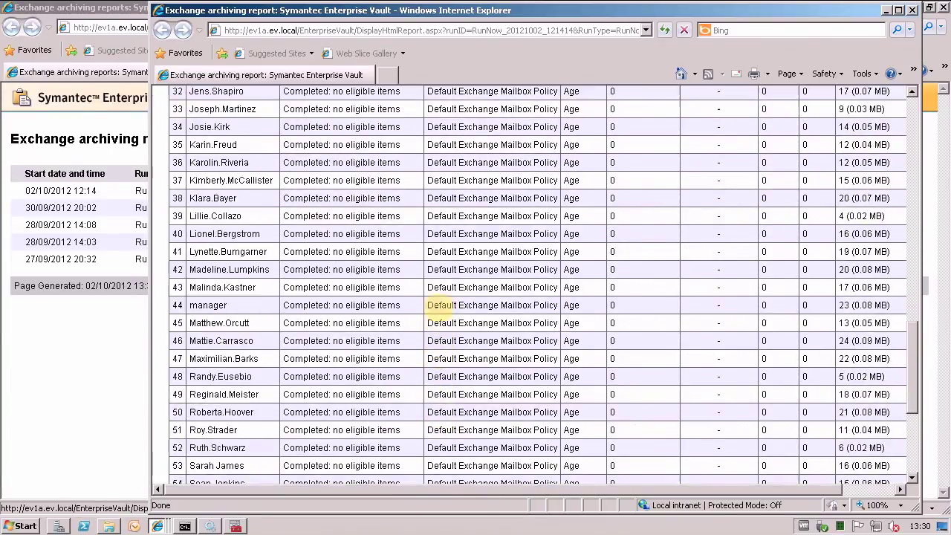
pyautogui.scroll(-3, 439, 310)
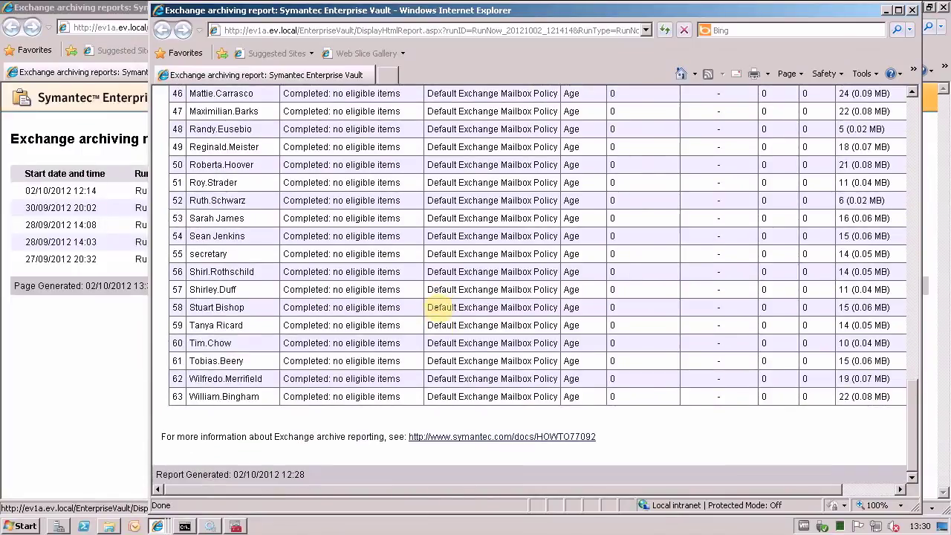
# Return to the mailbox summary and match its count of mailboxes with no action taken to the listed mailbox's archiving status
pyautogui.scroll(10, 439, 307)
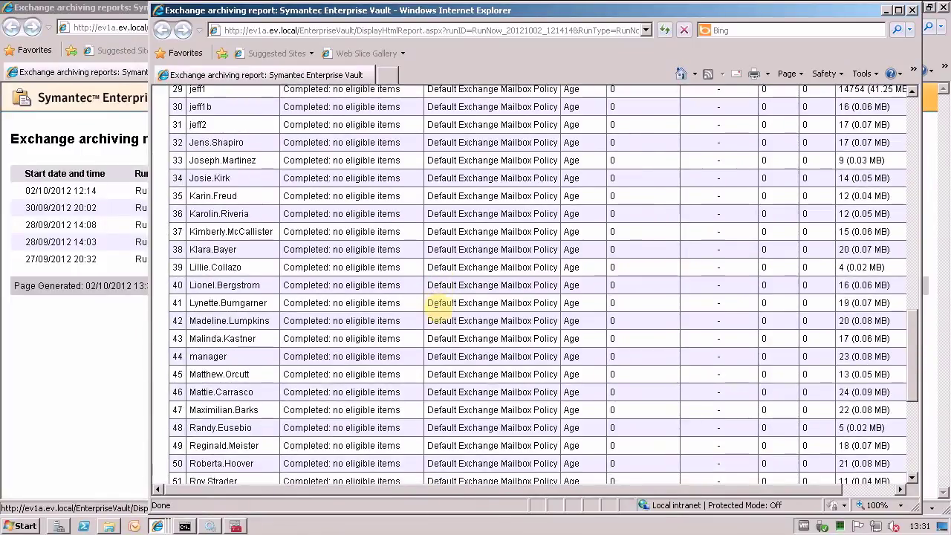
pyautogui.scroll(6, 438, 308)
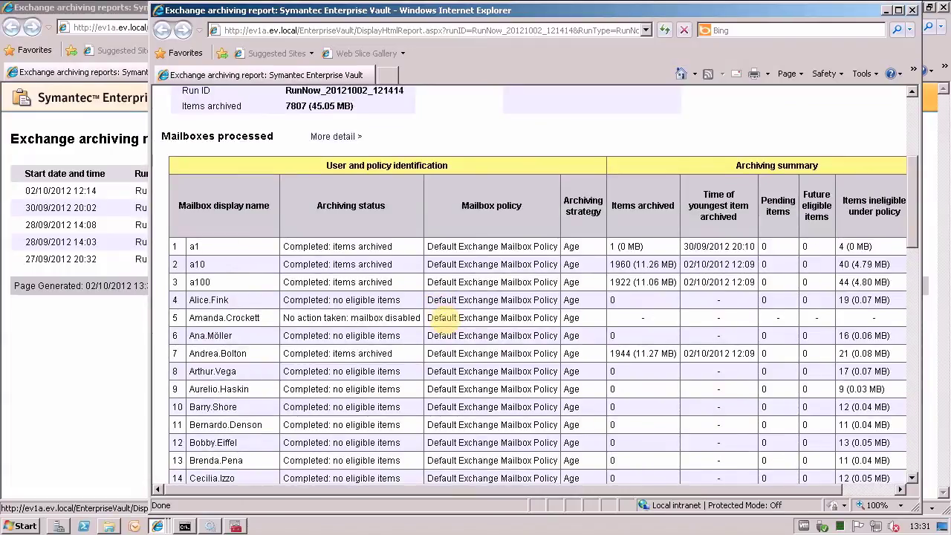
pyautogui.scroll(3, 428, 326)
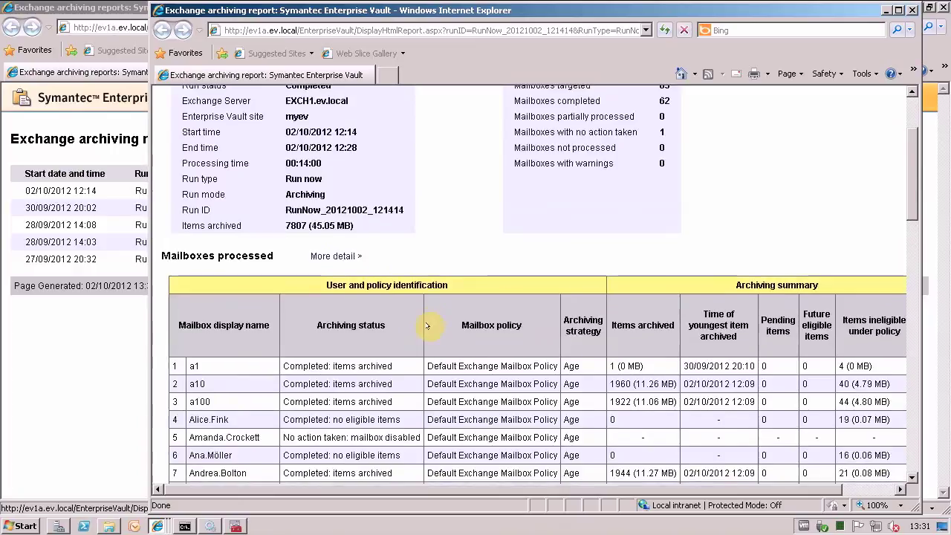
pyautogui.moveTo(612, 132)
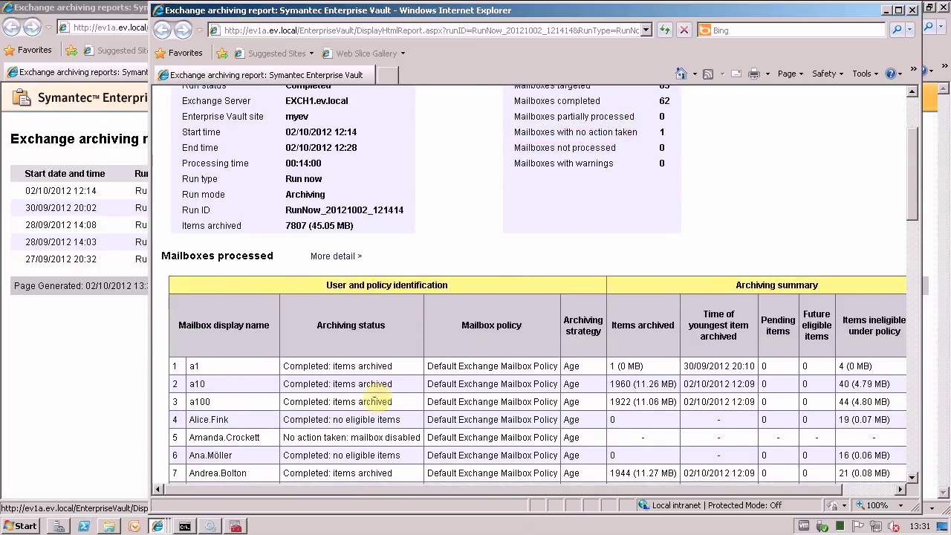
pyautogui.moveTo(283, 437); pyautogui.dragTo(390, 431)
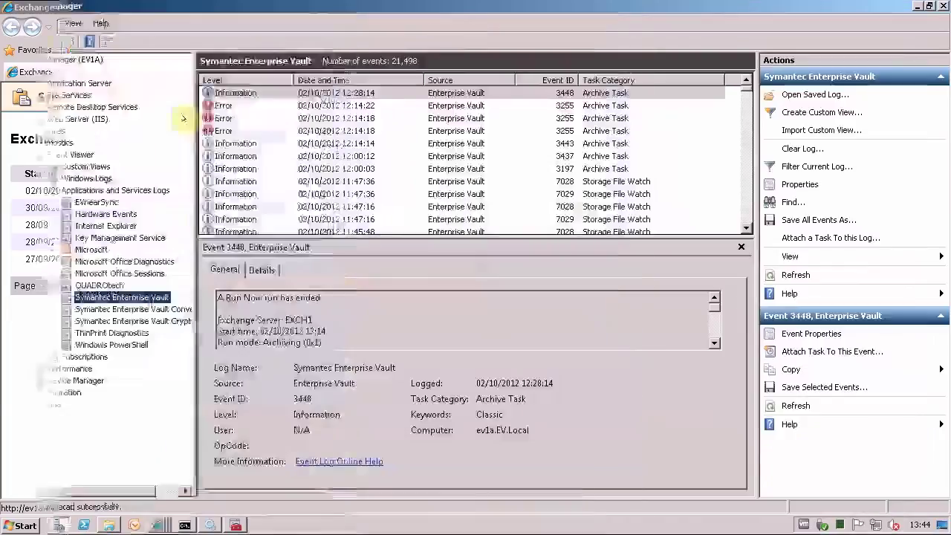
# Select event 3443 logged at 12:14:14 in the Symantec Enterprise Vault log and read its run start message
pyautogui.click(232, 143)
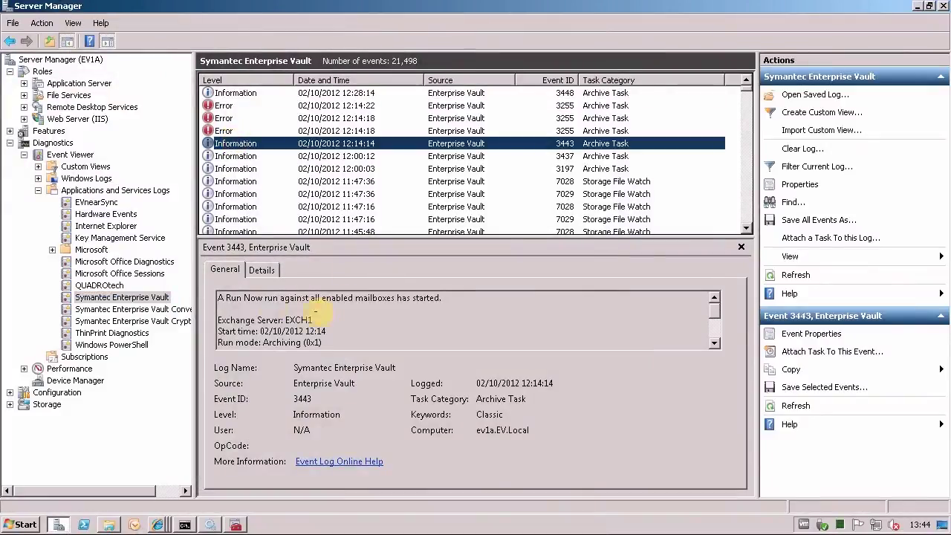
pyautogui.moveTo(222, 298); pyautogui.dragTo(435, 298)
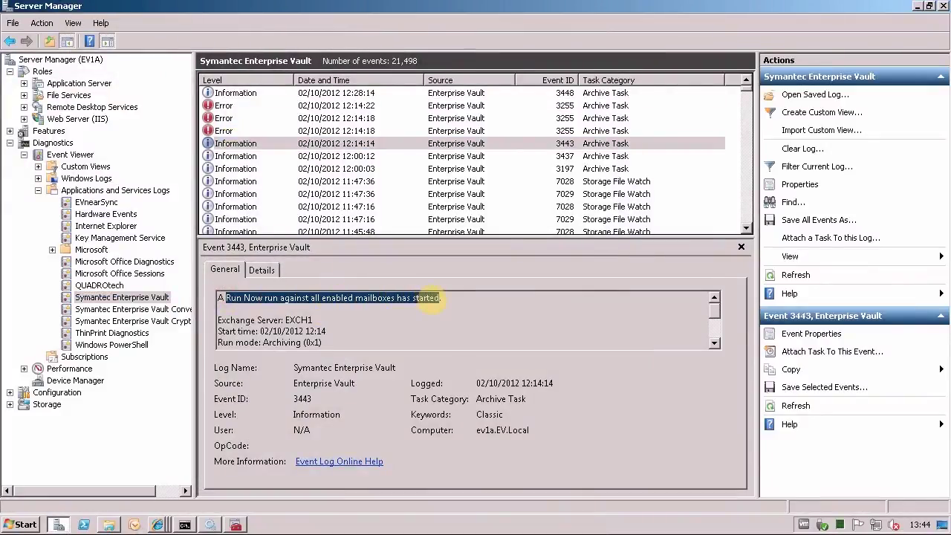
pyautogui.click(330, 143)
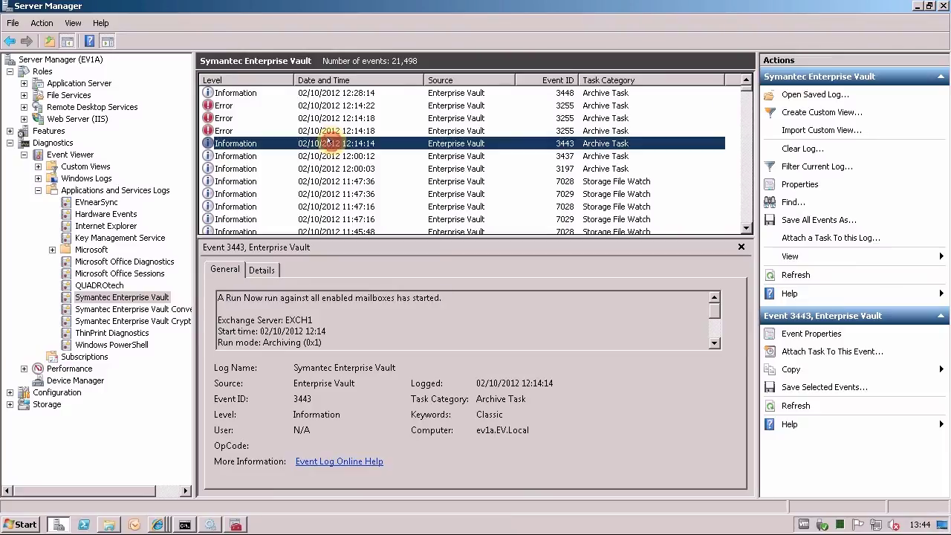
# Open the properties of event 3448 logged at 12:28:14, read its description through to the report and help links, and close it
pyautogui.click(328, 93)
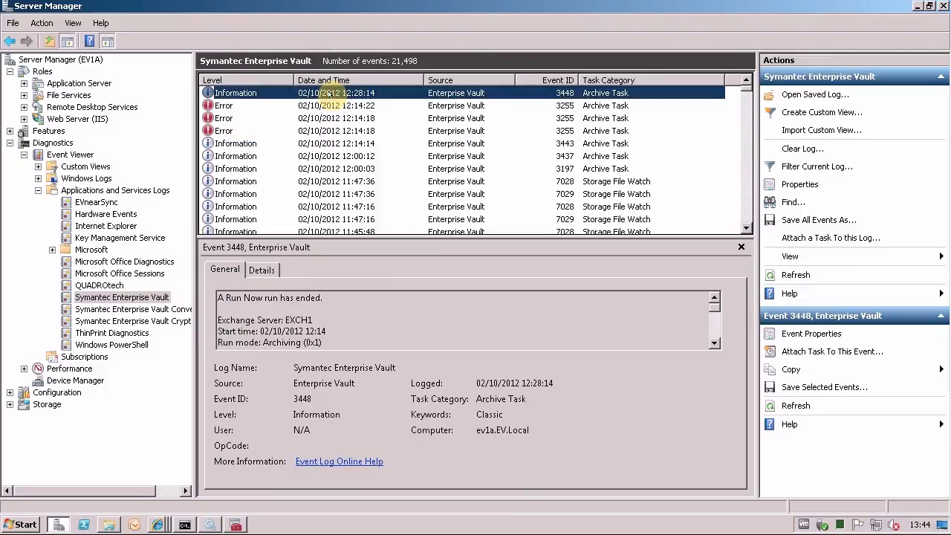
pyautogui.doubleClick(321, 91)
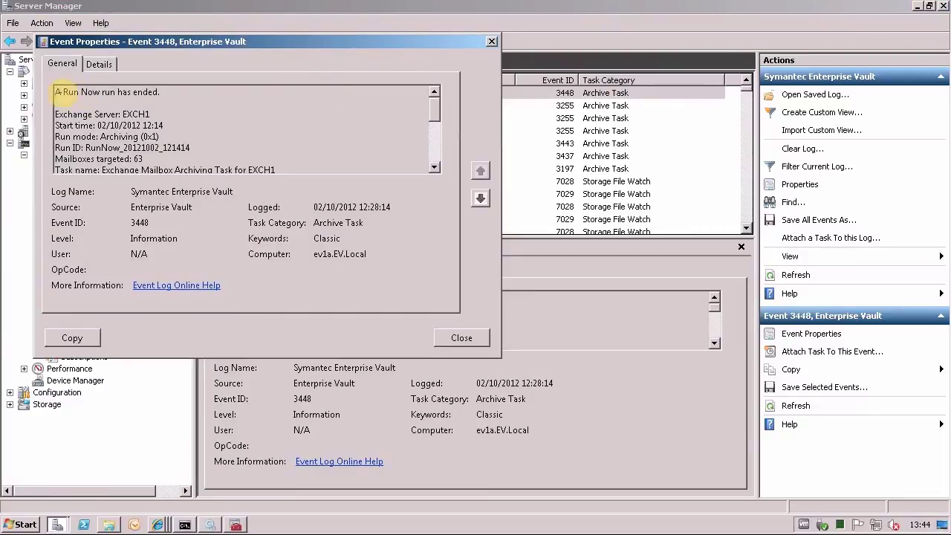
pyautogui.moveTo(56, 91); pyautogui.dragTo(179, 155)
pyautogui.click(179, 154)
pyautogui.scroll(-3, 182, 158)
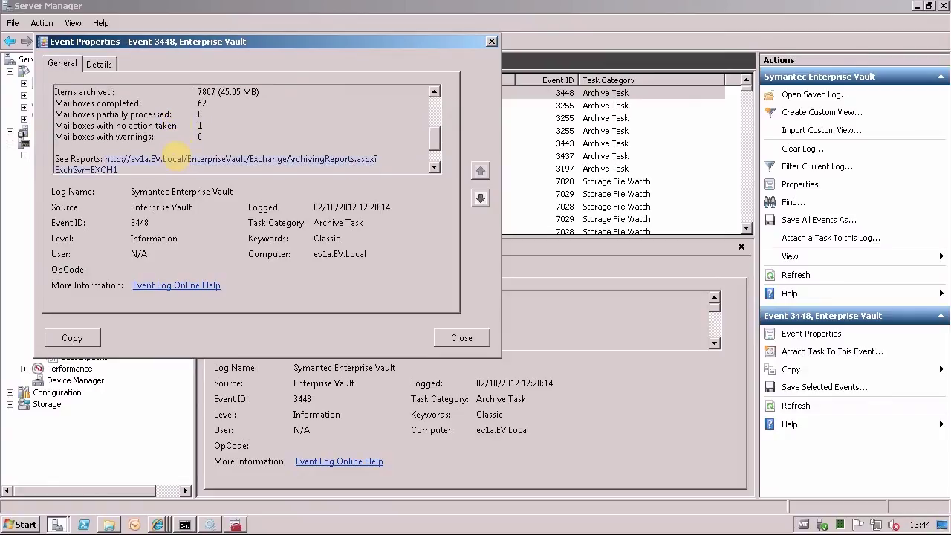
pyautogui.scroll(-1, 173, 156)
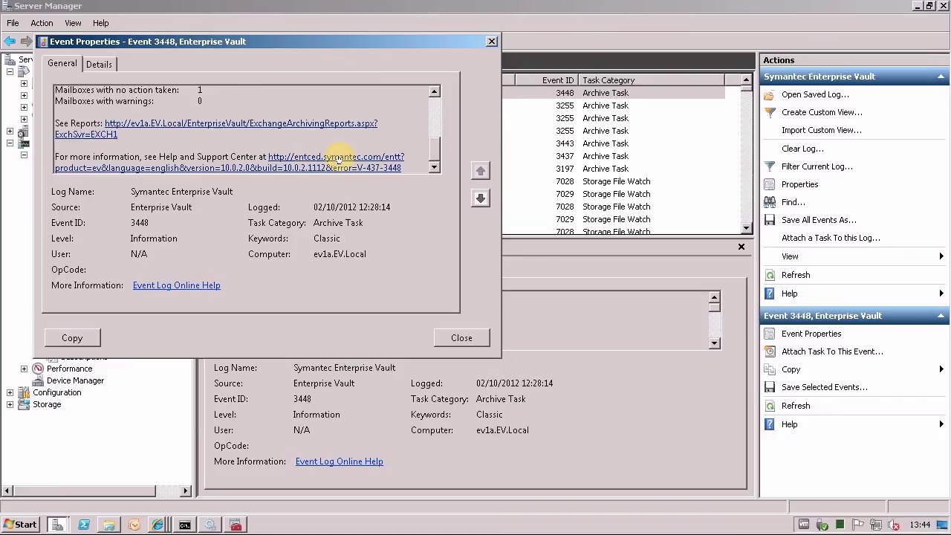
pyautogui.click(463, 337)
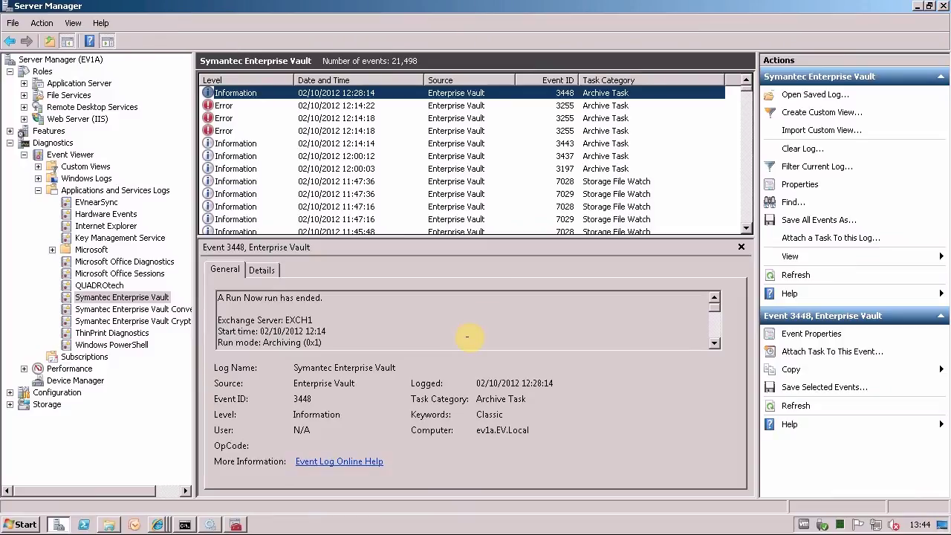